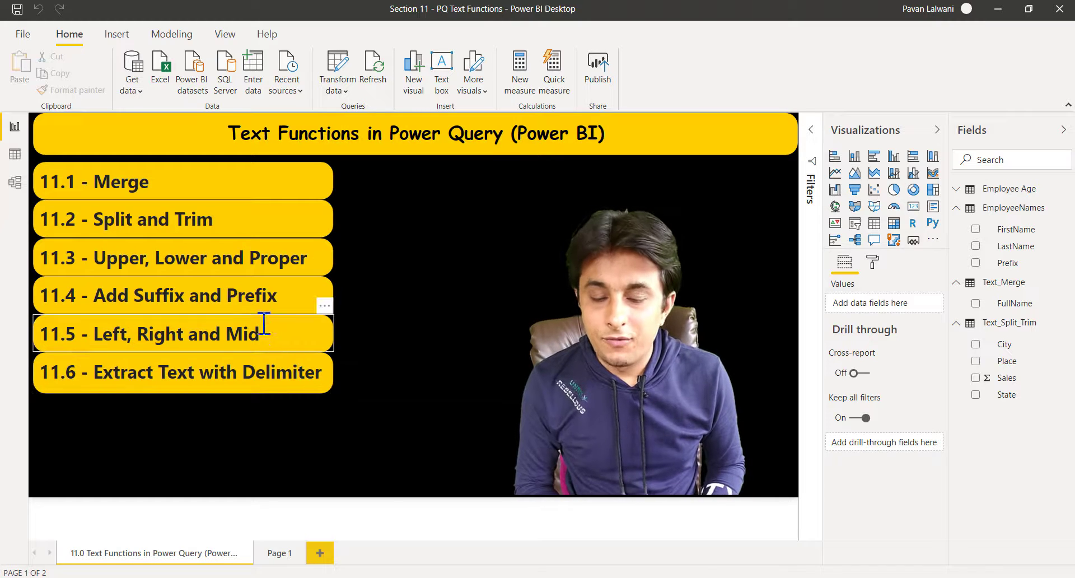
- Switch to the '11. Power Query - Text Functions' Excel workbook from the taskbar
click(317, 531)
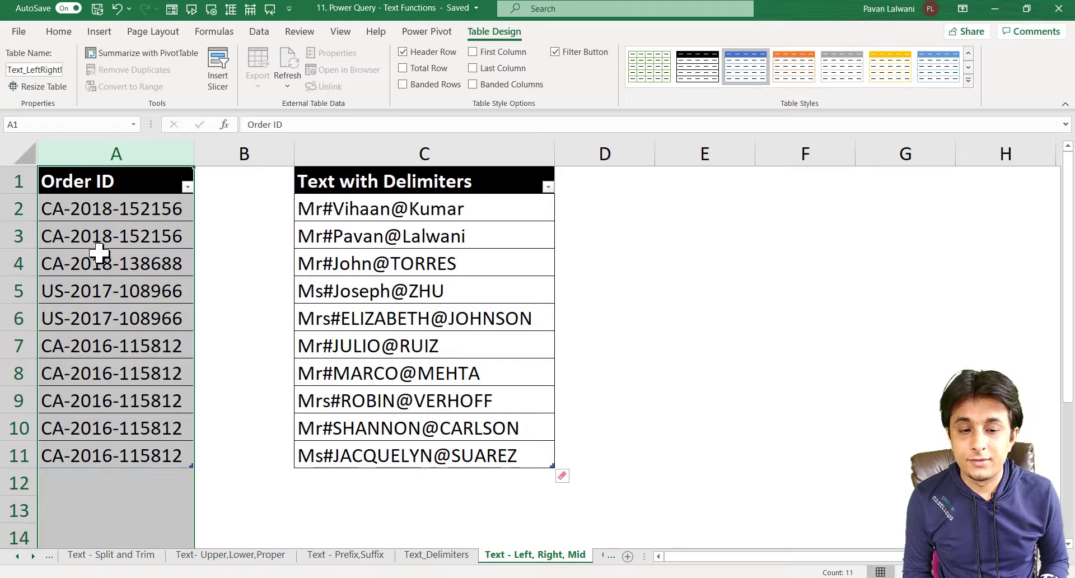
- Inspect the Order ID and Text with Delimiters tables and read each one's Table Name
click(53, 215)
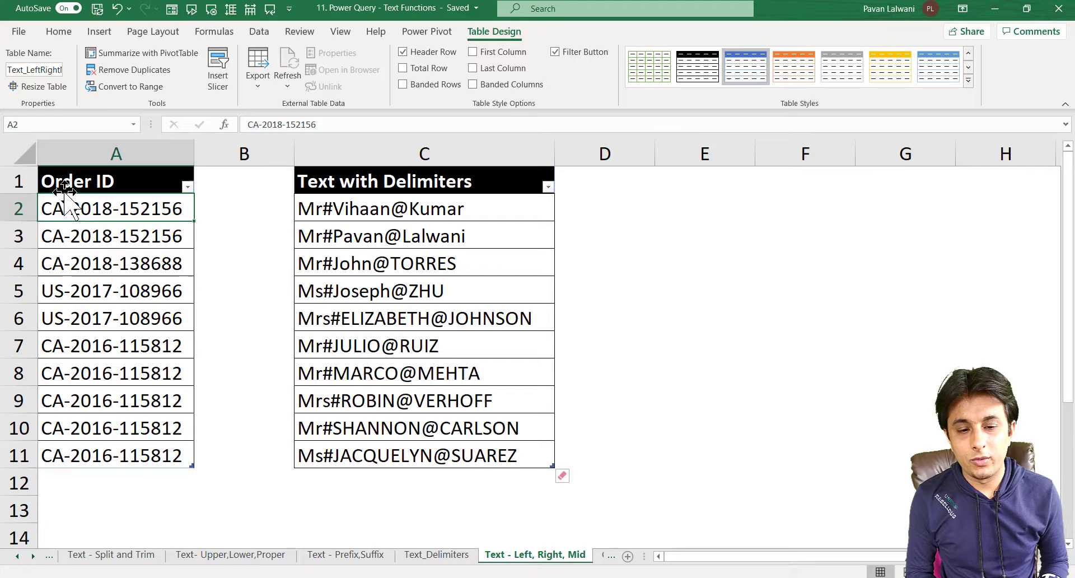
key(Down)
key(Down)
key(Down)
click(28, 69)
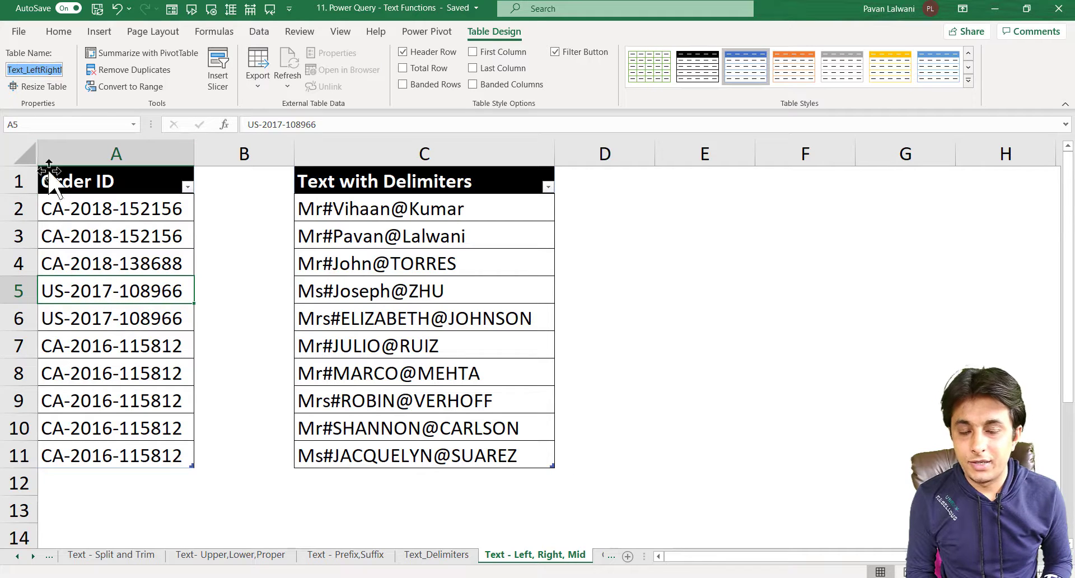
click(508, 235)
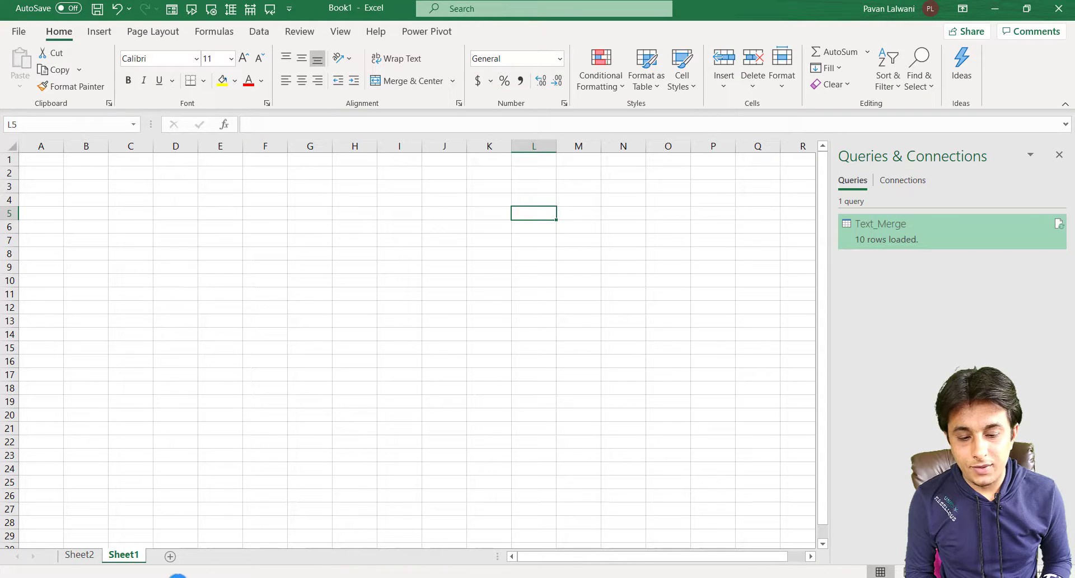
- Back in Power BI, open the '11. Power Query - Text Functions' workbook via Get data > Excel
key(alt+Tab)
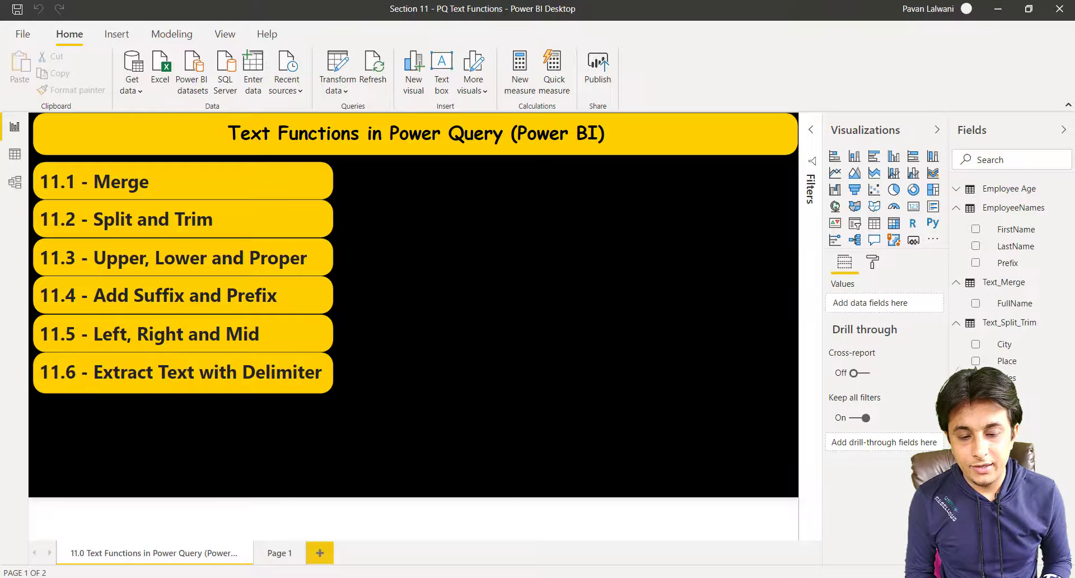
click(274, 544)
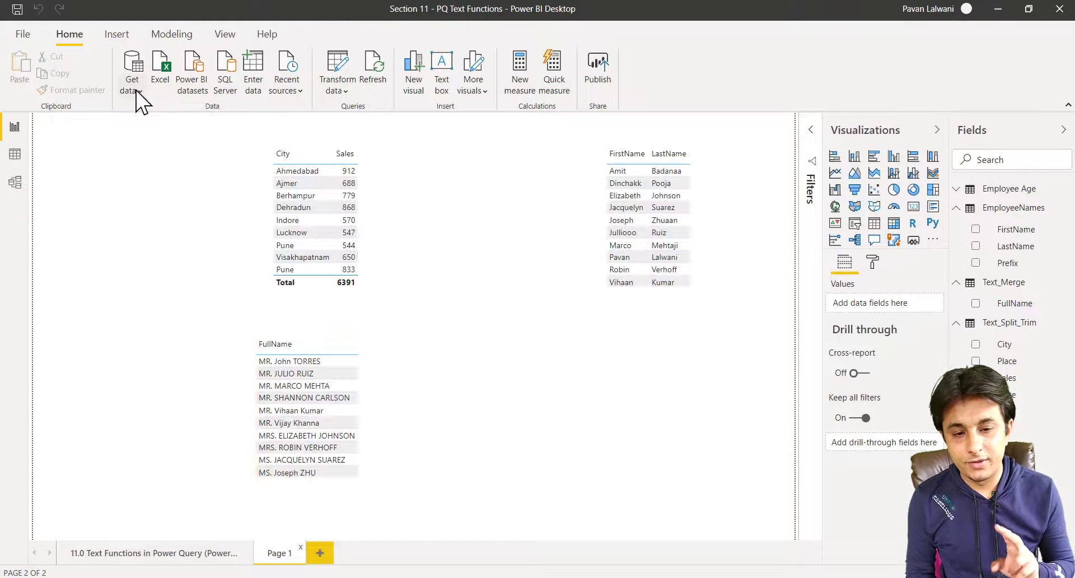
click(136, 91)
click(155, 137)
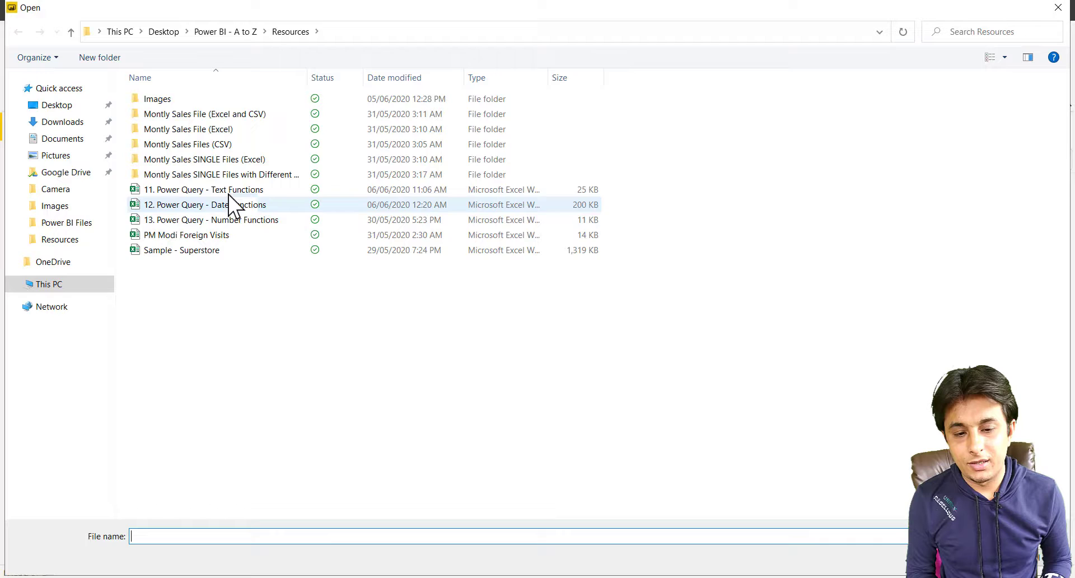
double_click(217, 190)
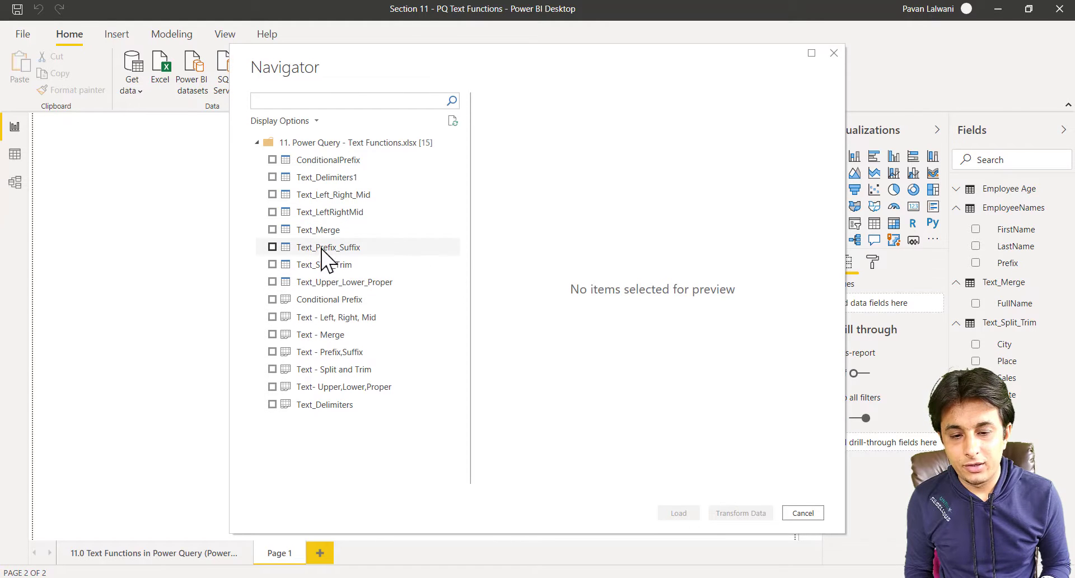
- Tick Text_LeftRightMid and Text_Left_Right_Mid in the Navigator and send them to Transform Data
click(330, 213)
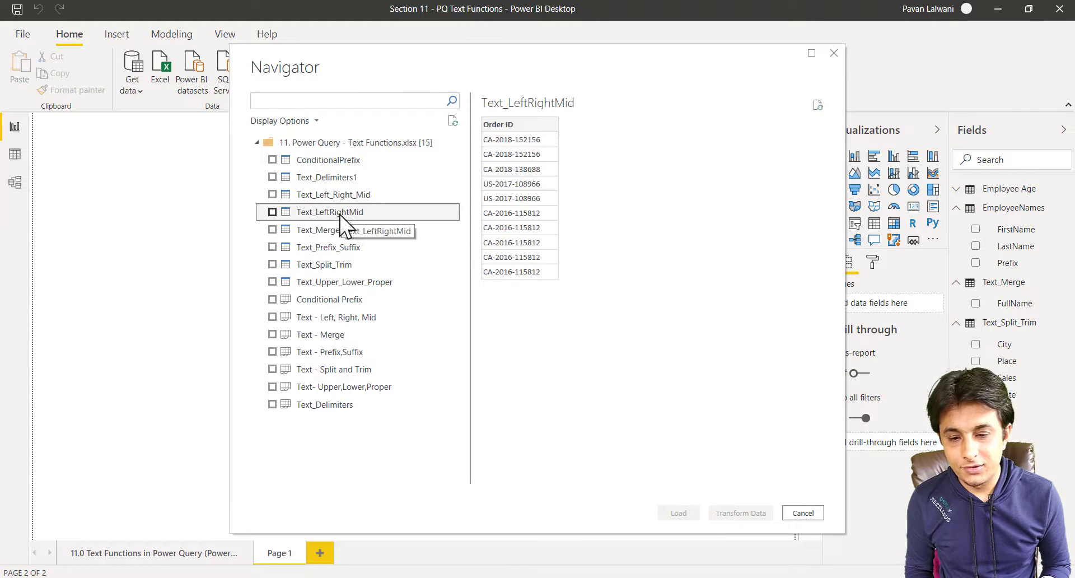
click(272, 211)
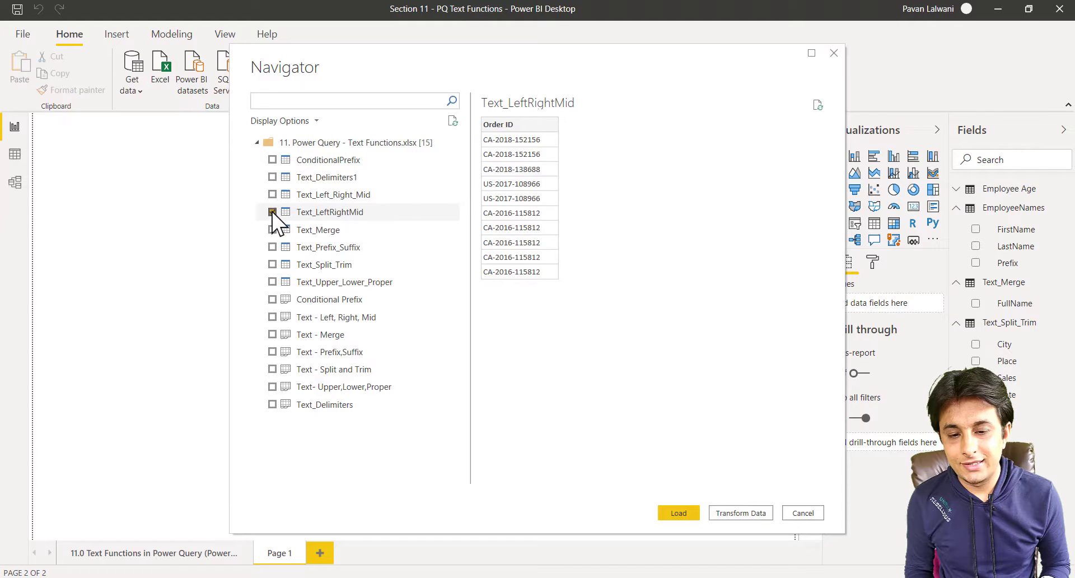
click(359, 196)
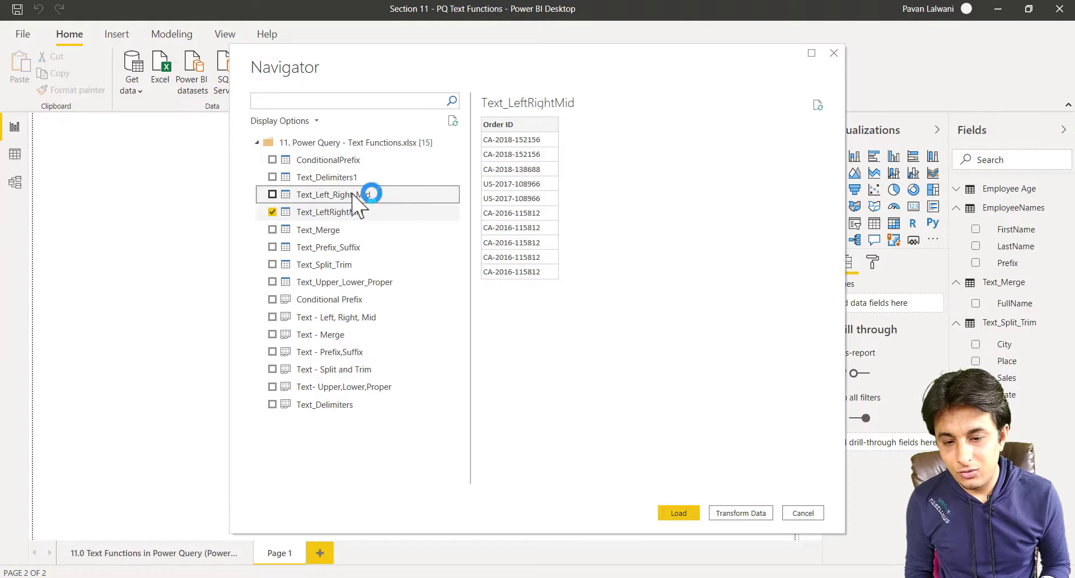
click(272, 194)
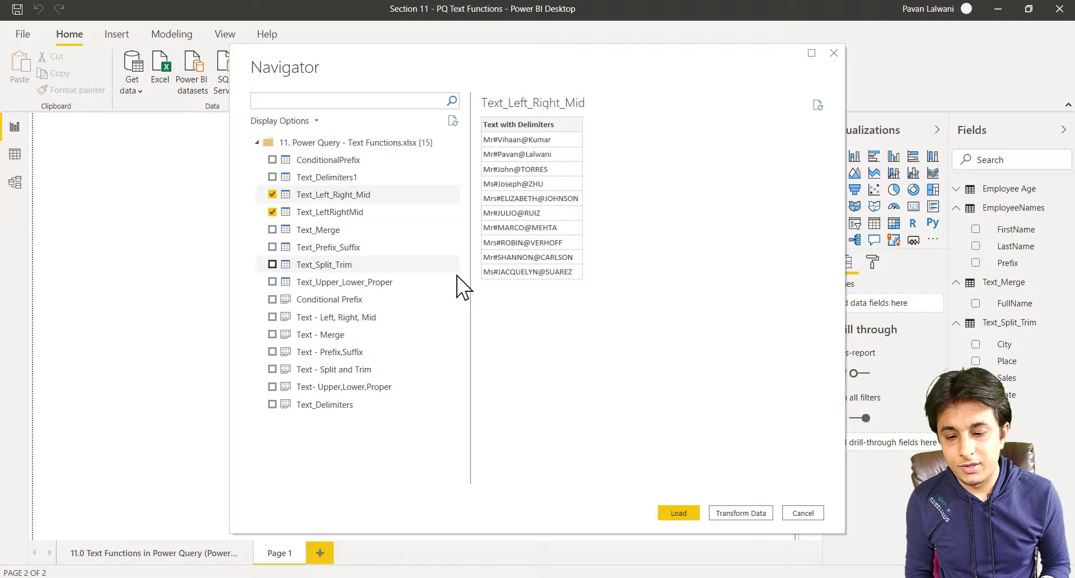
click(748, 512)
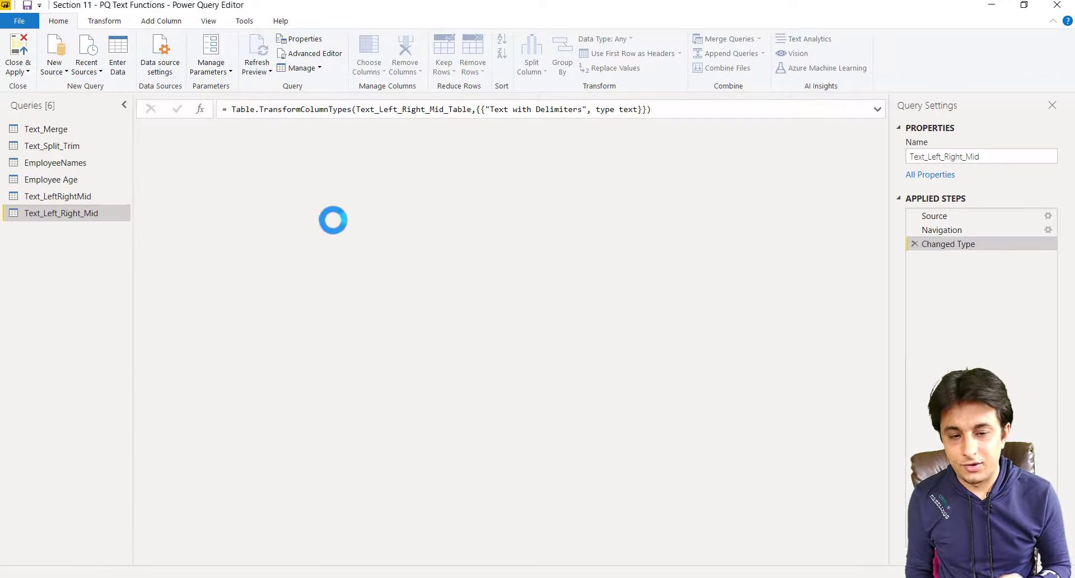
- Show the Text_LeftRightMid query and outline the Queries pane, Properties, Applied Steps, grid and ribbon
click(57, 197)
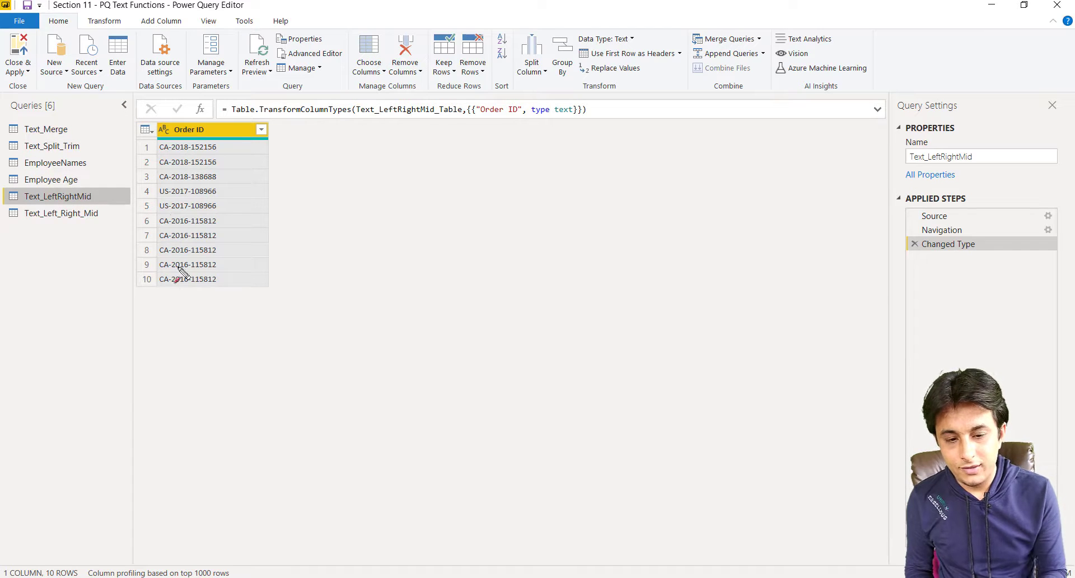
drag(127, 459, 3, 108)
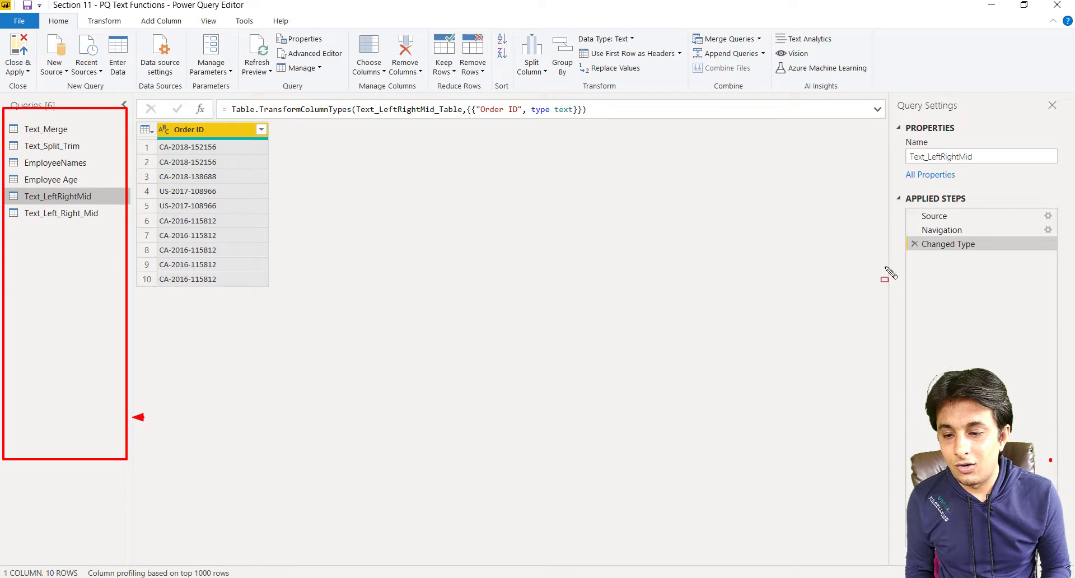
mouse_move(886, 267)
mouse_down()
mouse_move(896, 126)
mouse_move(900, 197)
mouse_up()
mouse_move(888, 116)
mouse_down()
mouse_move(952, 167)
mouse_move(1068, 189)
mouse_up()
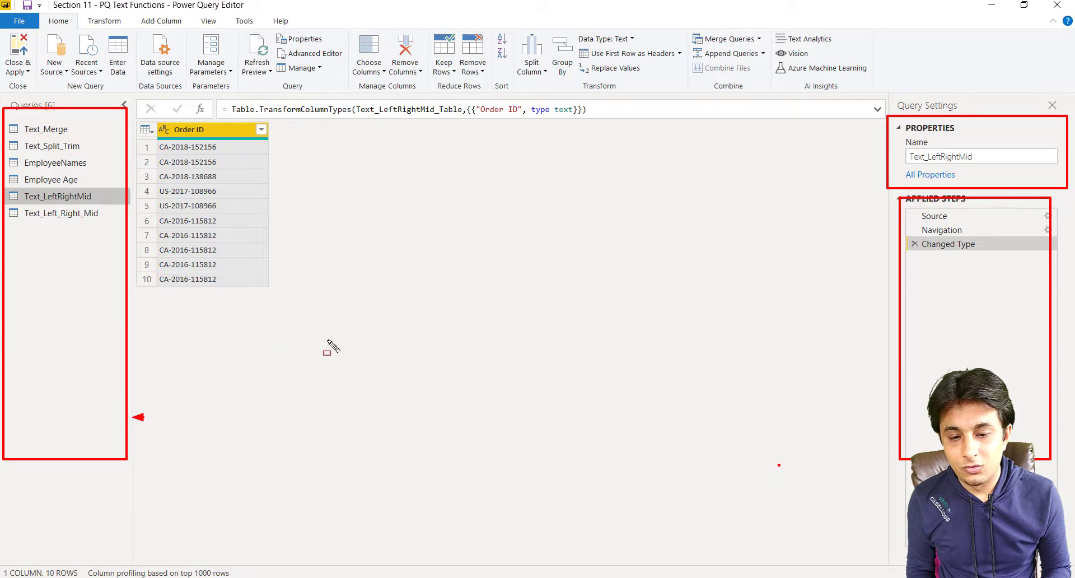
drag(779, 465, 140, 115)
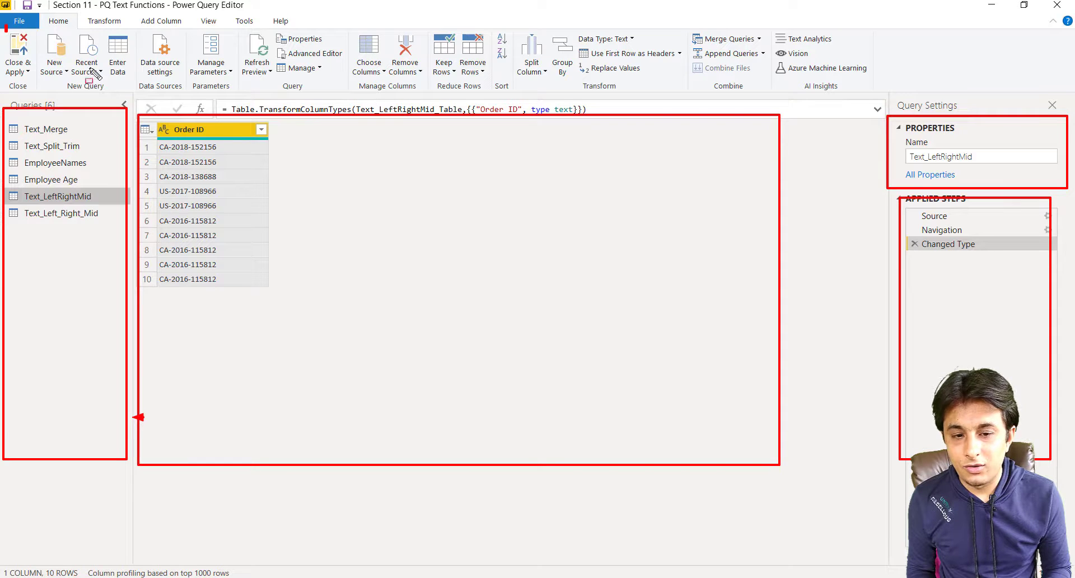
mouse_move(758, 82)
mouse_down()
mouse_move(862, 101)
mouse_move(869, 92)
mouse_up()
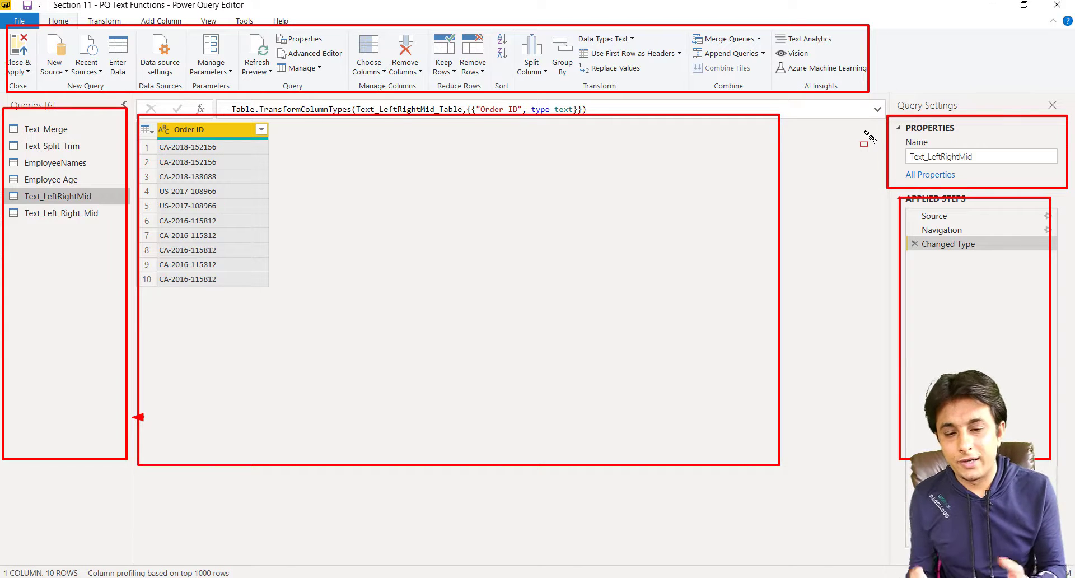
key(Escape)
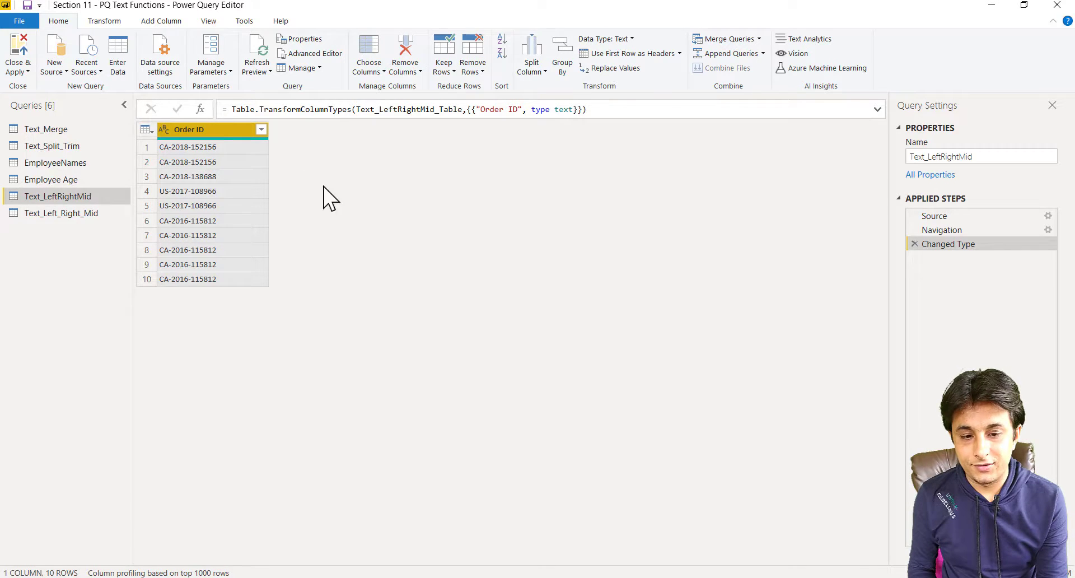
- Overwrite Order ID with its first 2 characters using Transform > Extract > First Characters
click(123, 22)
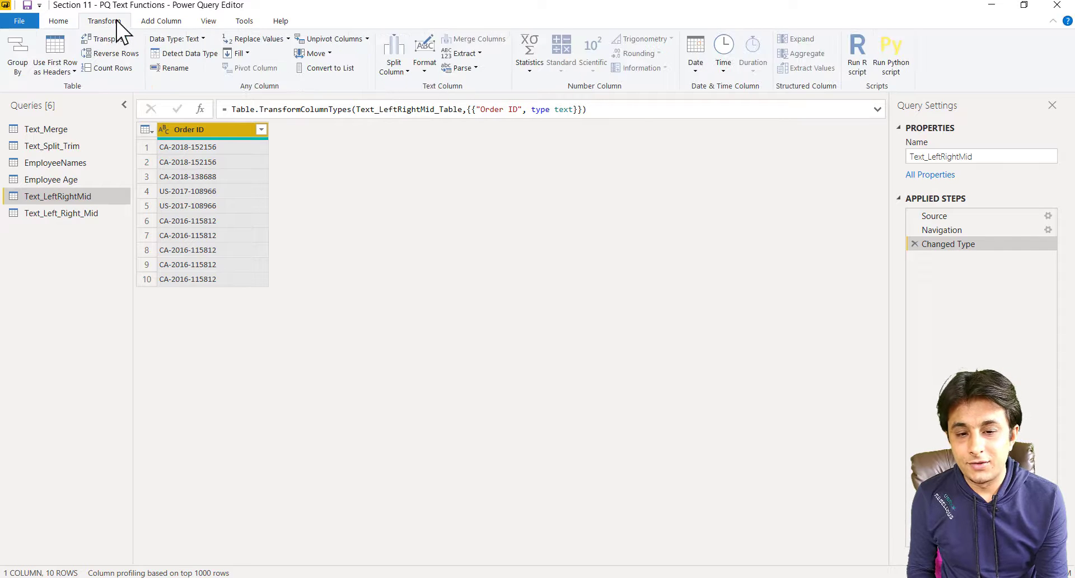
click(469, 54)
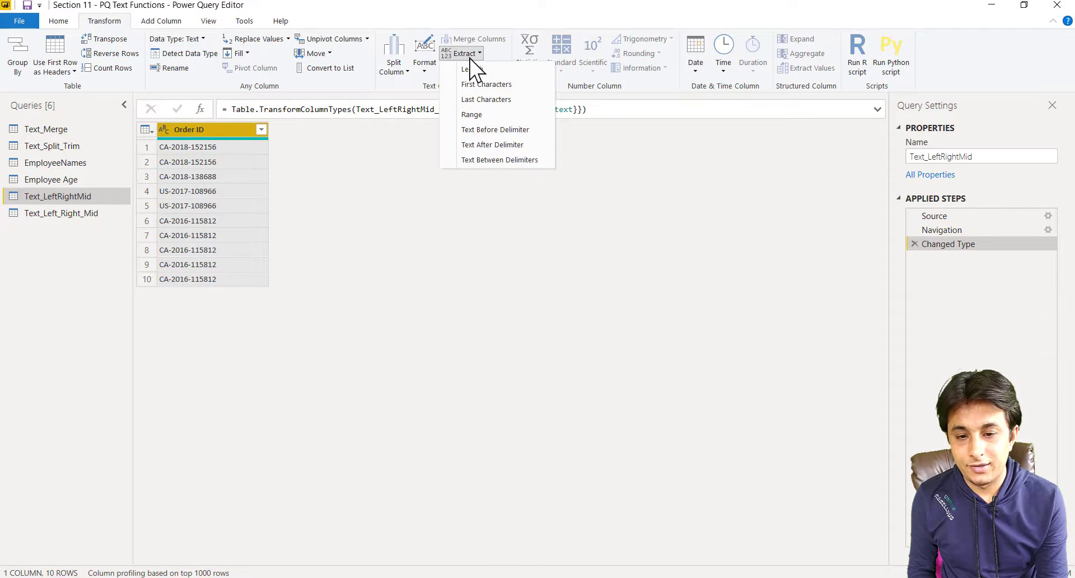
click(521, 86)
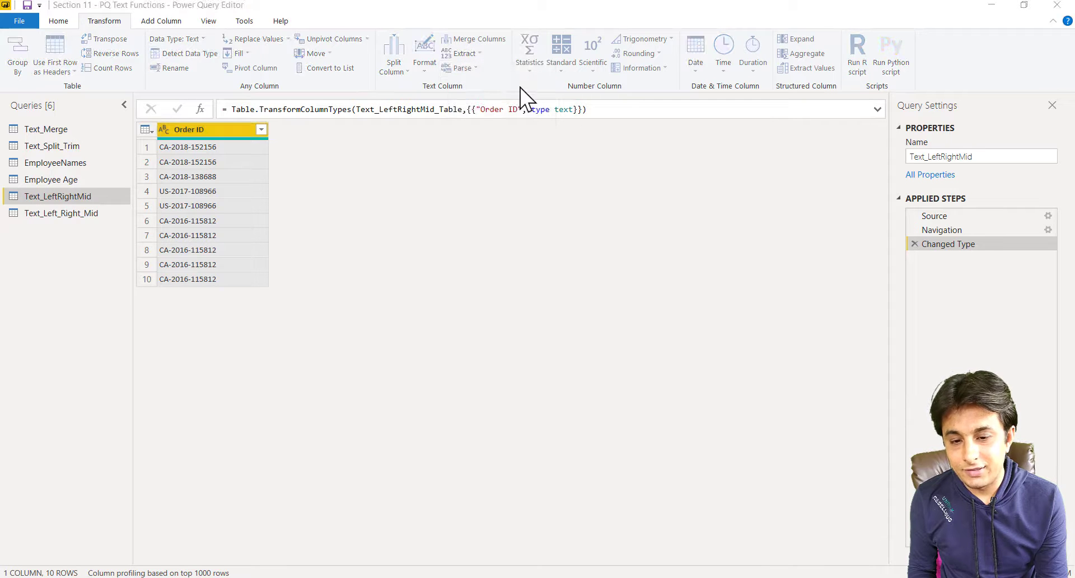
text(2)
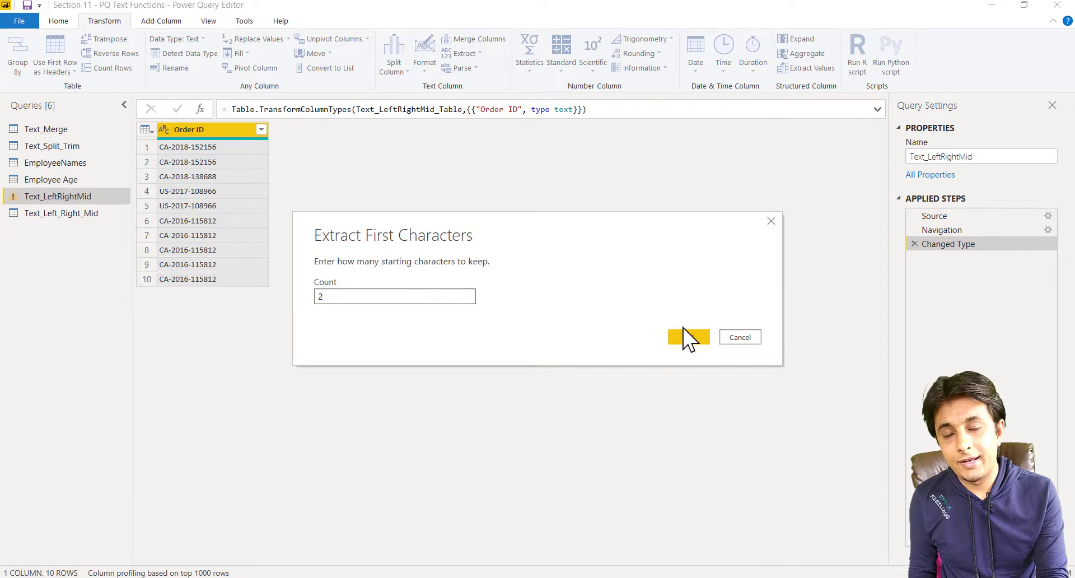
click(686, 335)
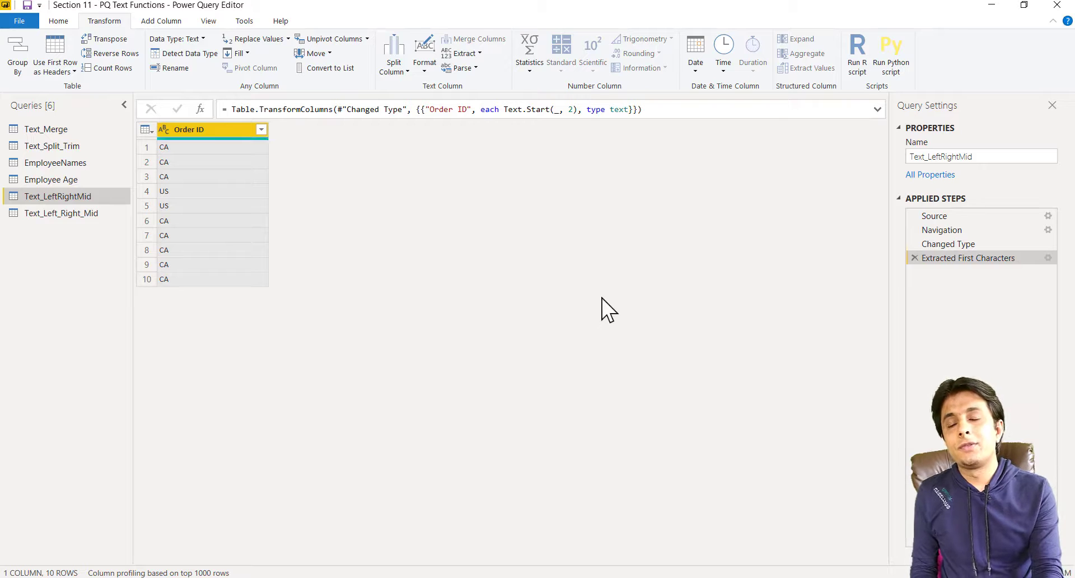
key(ctrl+2)
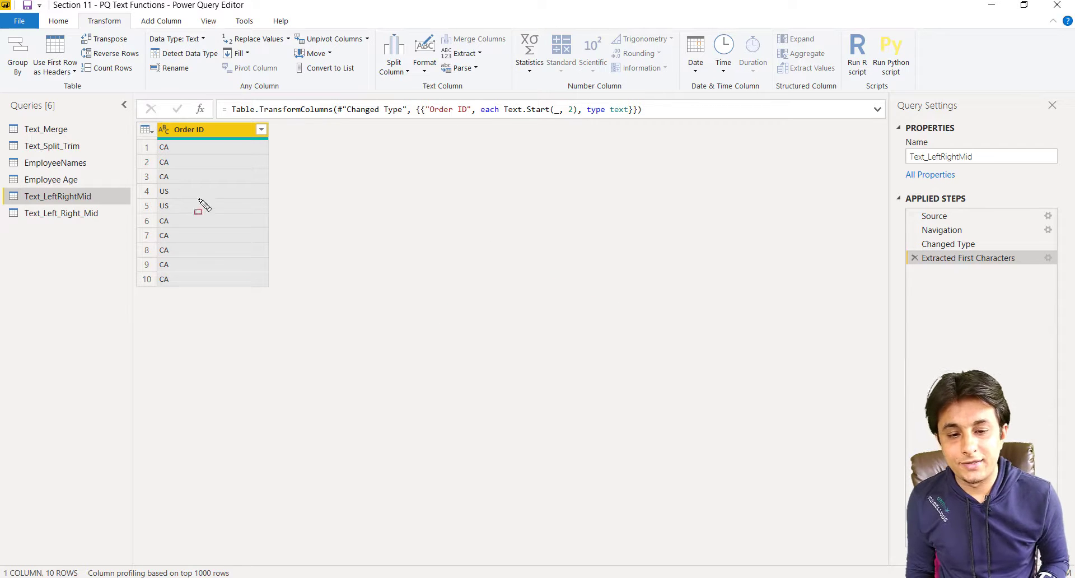
mouse_move(149, 111)
mouse_down()
mouse_move(264, 240)
mouse_move(273, 292)
mouse_up()
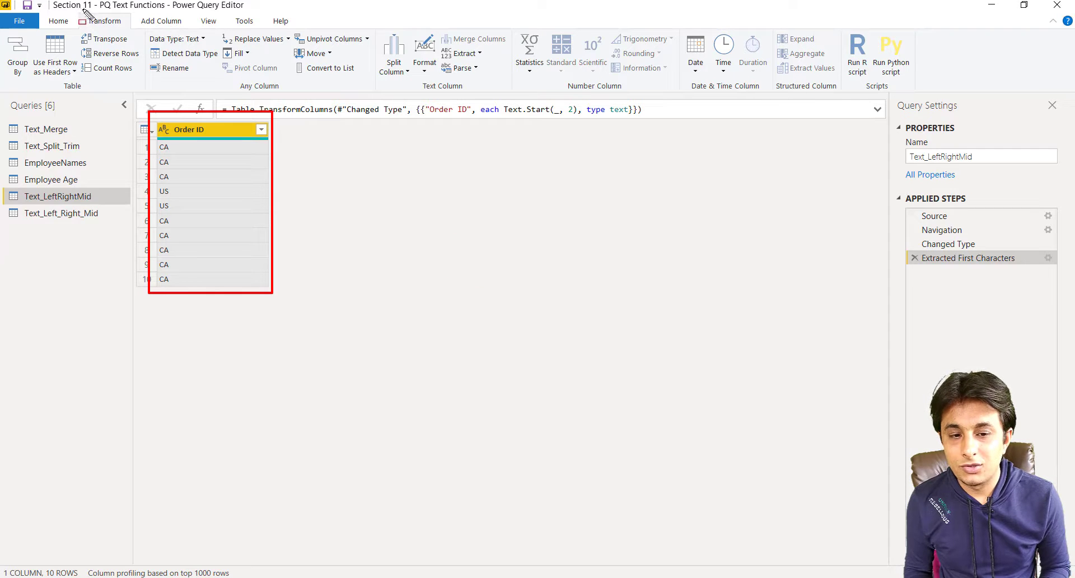
drag(83, 9, 140, 43)
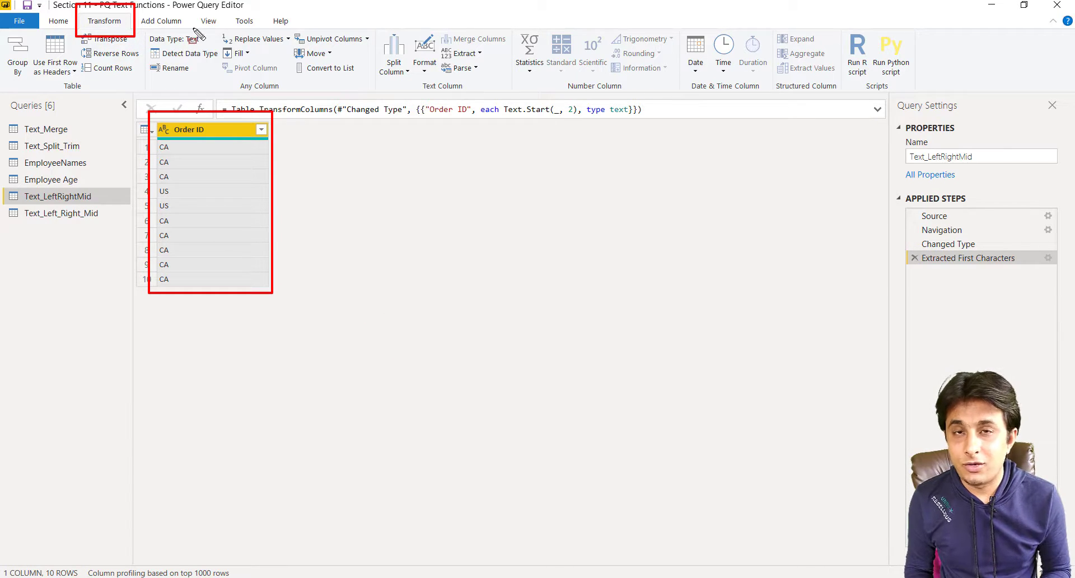
mouse_move(193, 27)
mouse_down()
mouse_move(144, 25)
mouse_move(134, 12)
mouse_up()
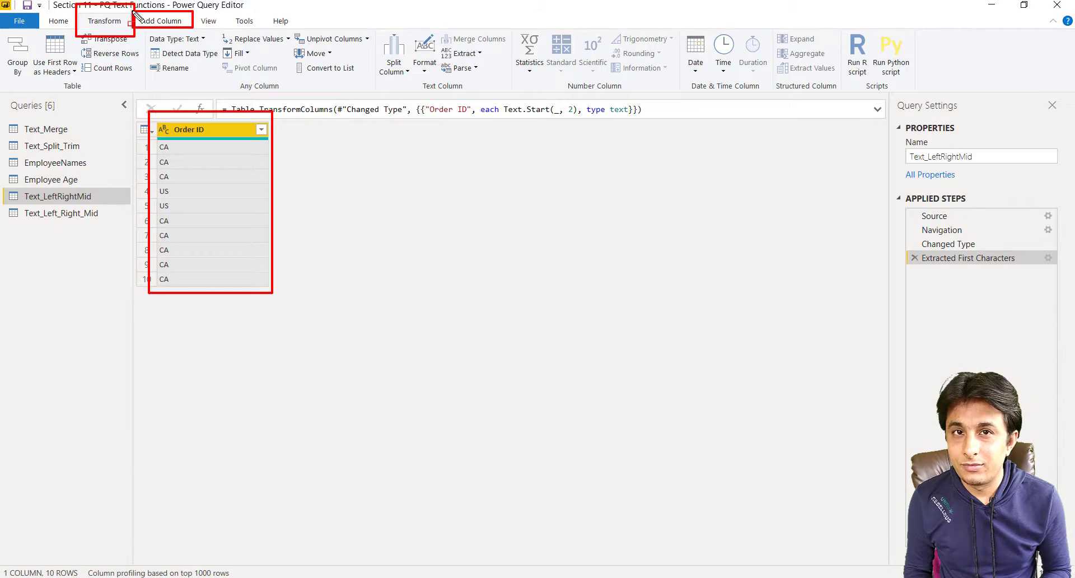
key(Escape)
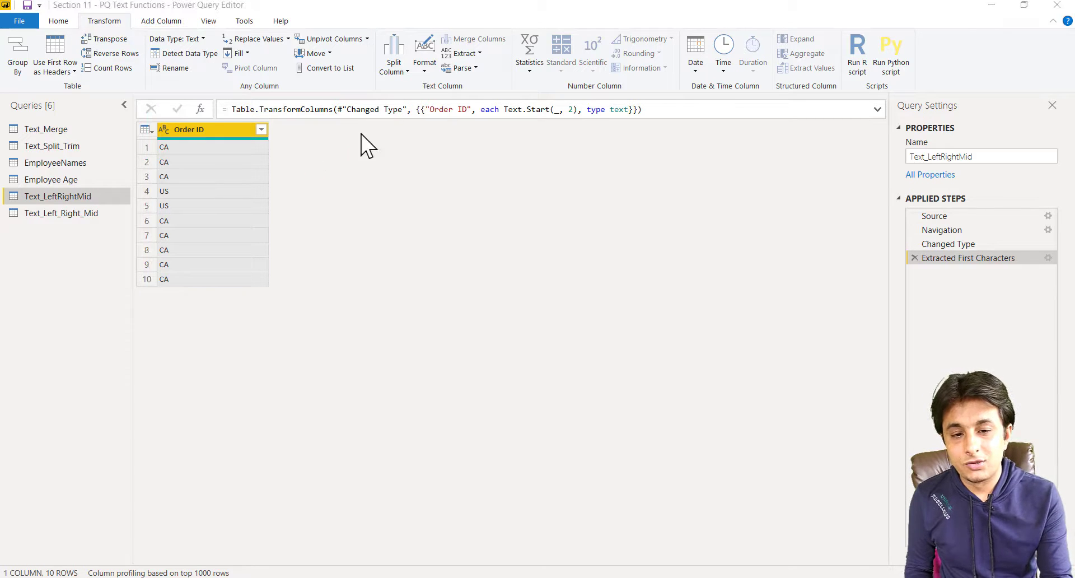
click(372, 28)
drag(496, 91, 511, 94)
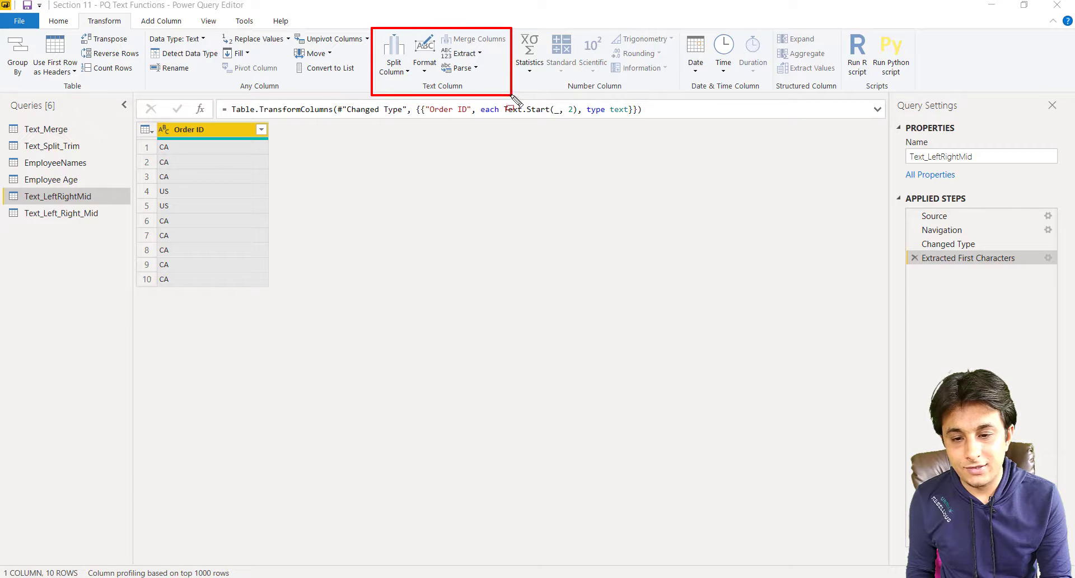
drag(412, 78, 473, 94)
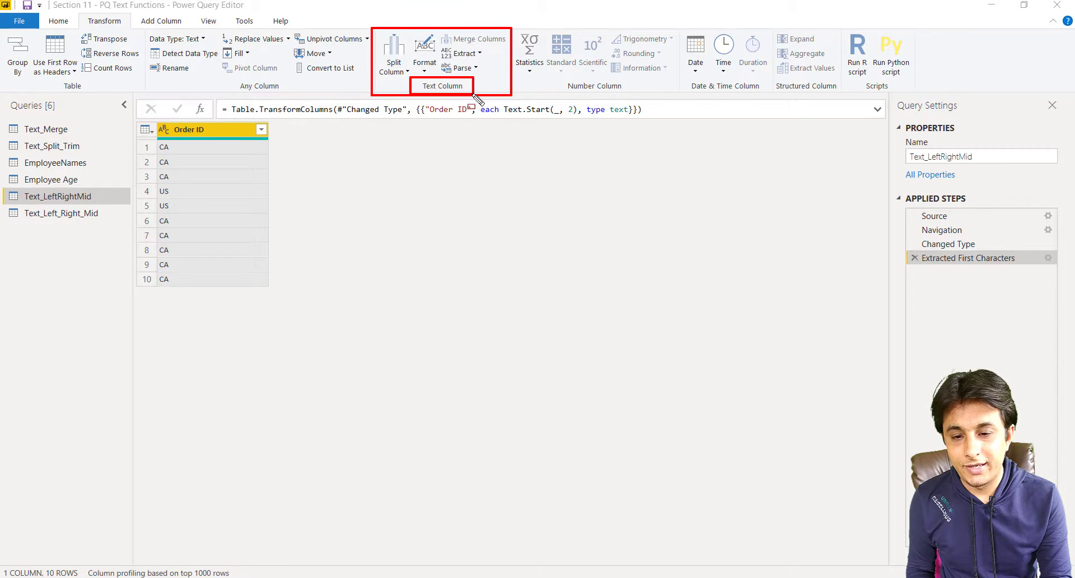
click(519, 26)
mouse_move(515, 30)
mouse_down()
mouse_move(533, 54)
mouse_move(659, 103)
mouse_move(677, 94)
mouse_up()
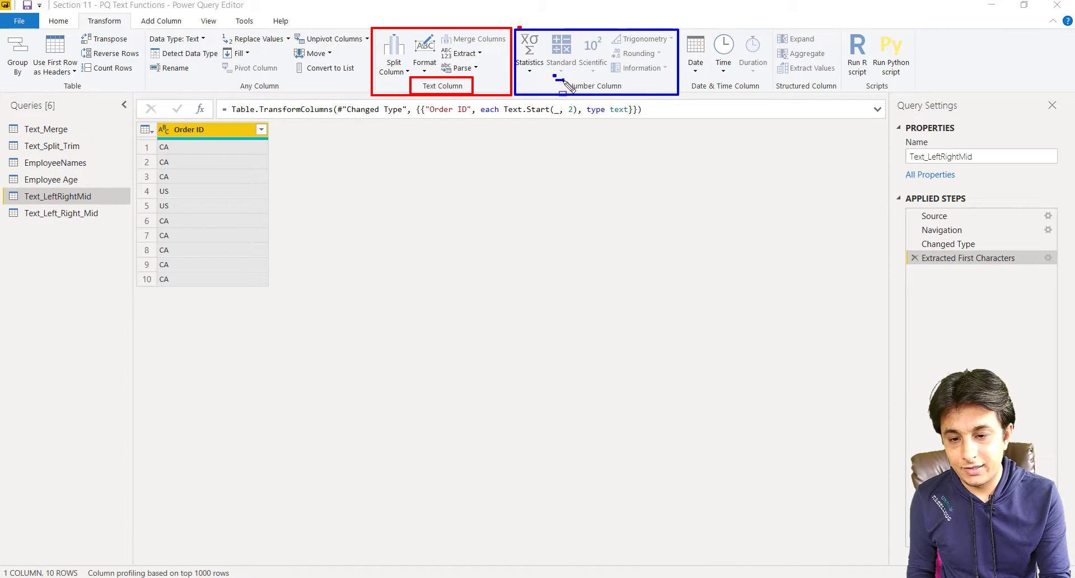
drag(565, 84, 630, 94)
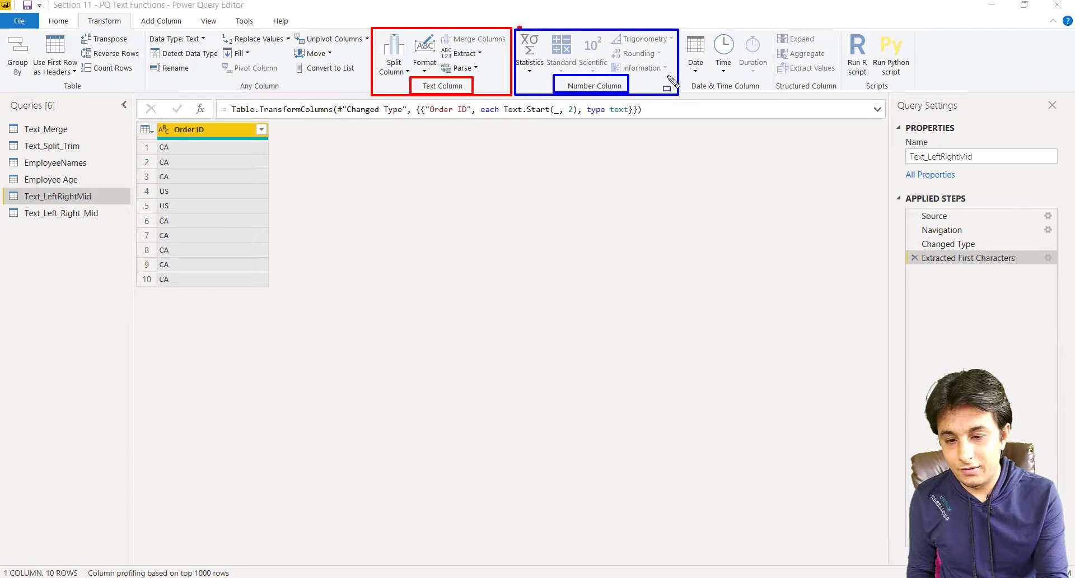
drag(677, 24, 777, 94)
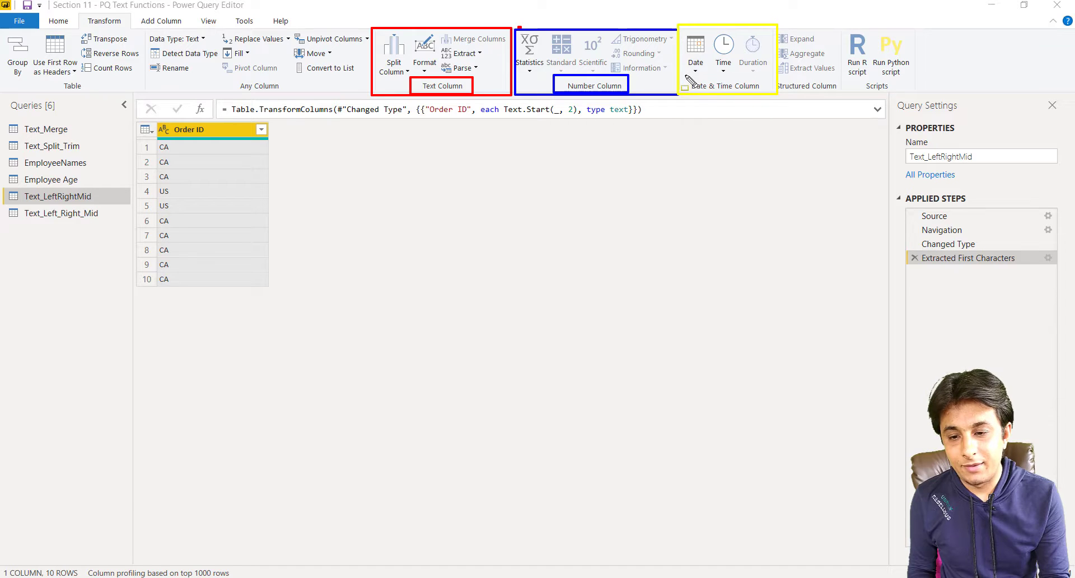
drag(684, 76, 760, 94)
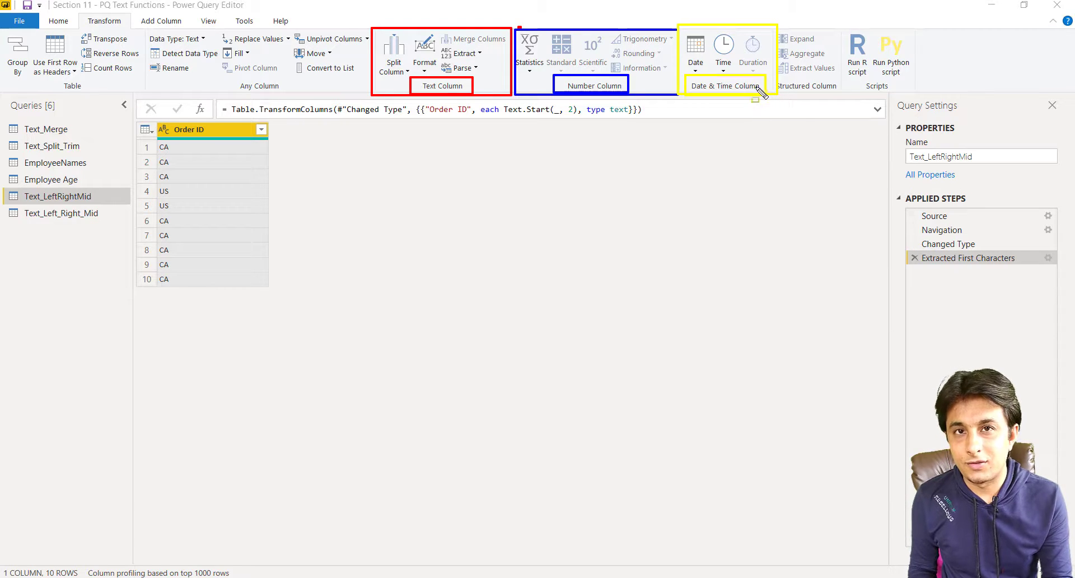
- Show the Add Column ribbon and outline its From Text, From Number and From Date & Time groups
key(Escape)
click(161, 20)
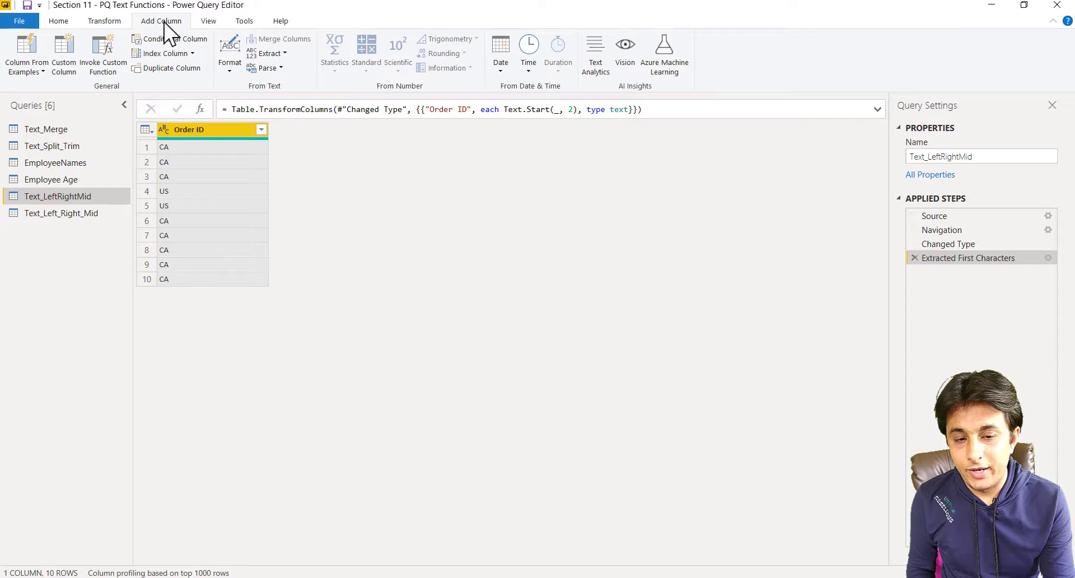
key(ctrl+2)
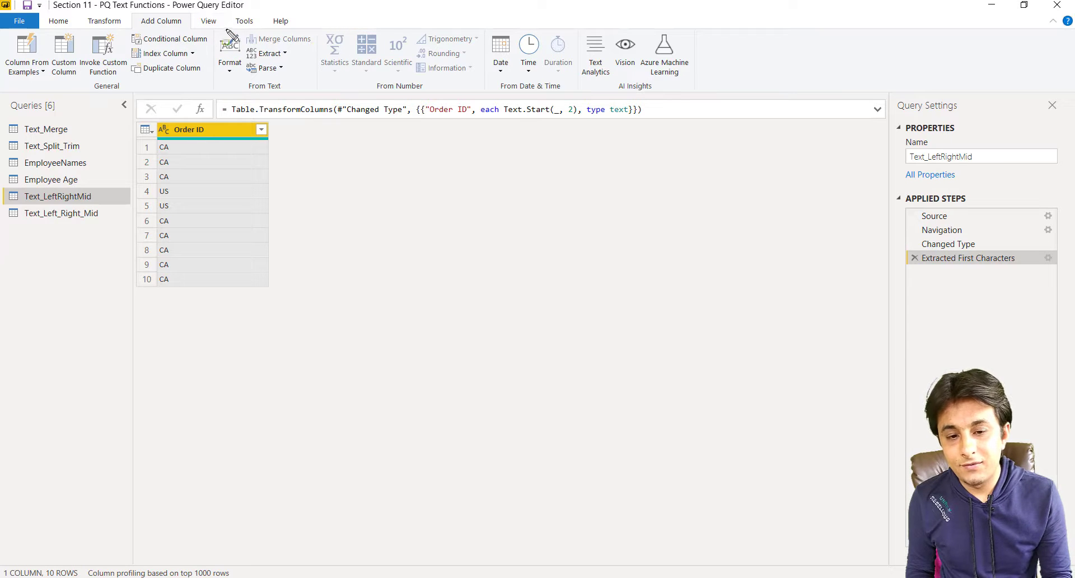
drag(218, 26, 320, 96)
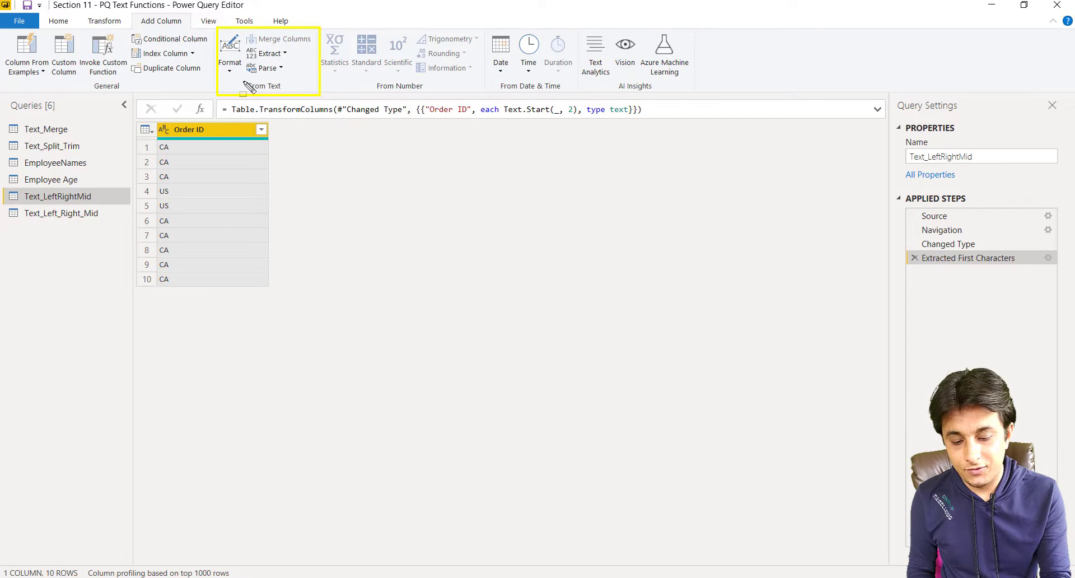
drag(234, 82, 290, 95)
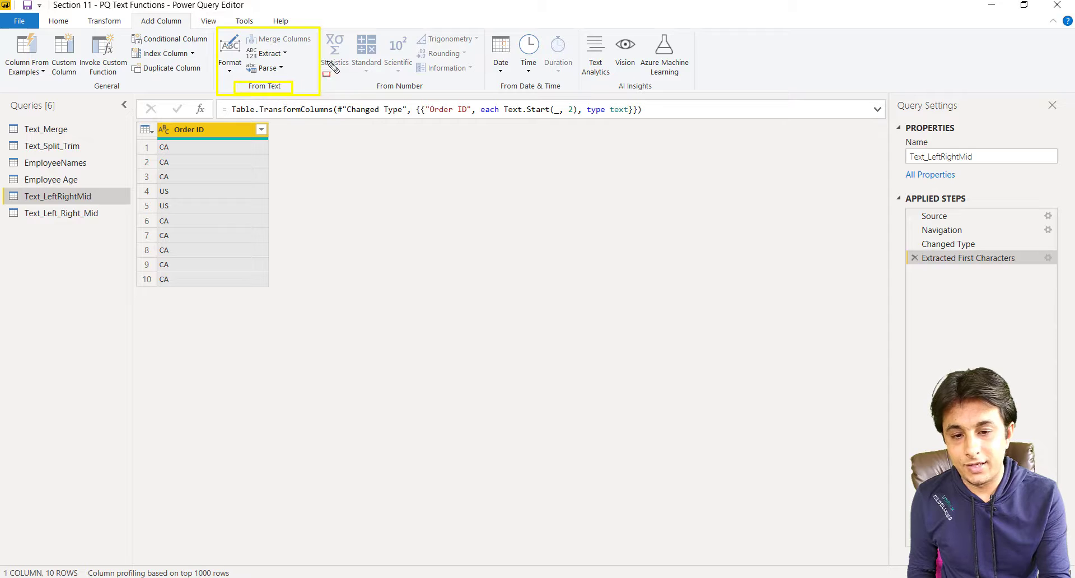
mouse_move(323, 22)
mouse_down()
mouse_move(403, 89)
mouse_move(479, 98)
mouse_up()
mouse_move(362, 79)
mouse_down()
mouse_move(436, 107)
mouse_move(428, 95)
mouse_up()
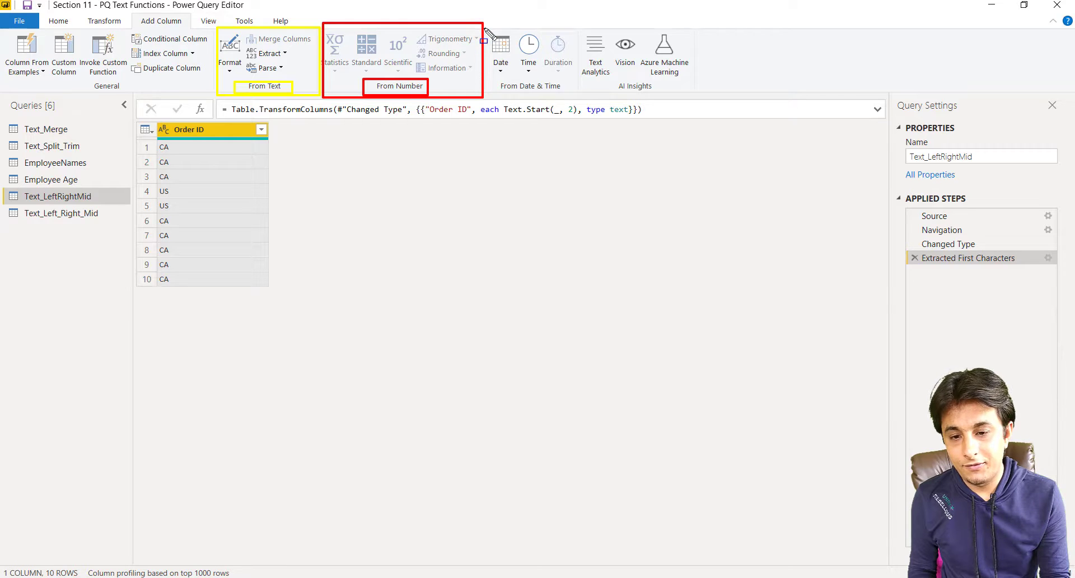
drag(485, 27, 584, 99)
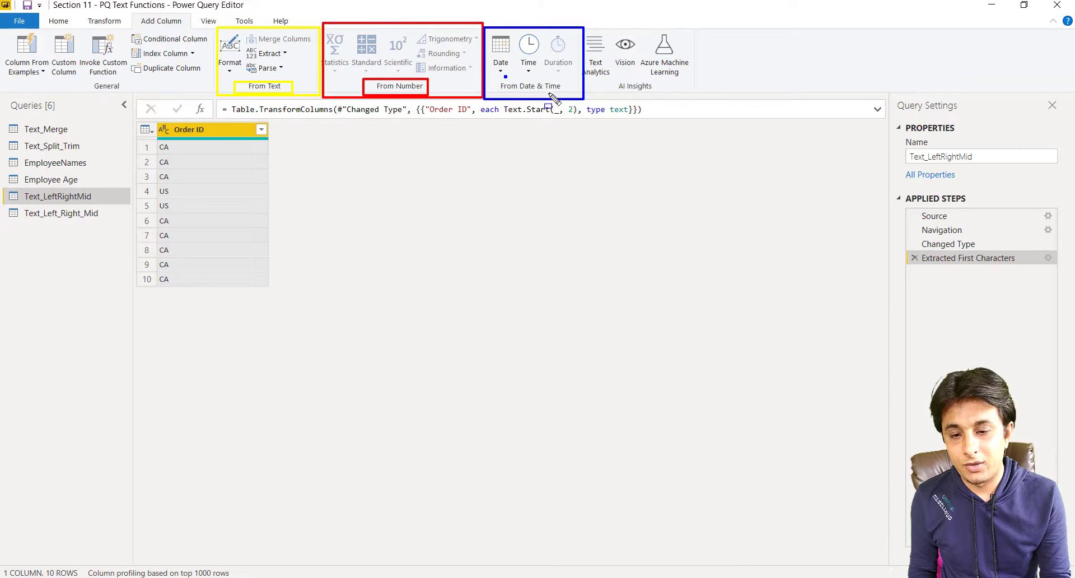
mouse_move(504, 76)
mouse_down()
mouse_move(576, 109)
mouse_move(567, 99)
mouse_up()
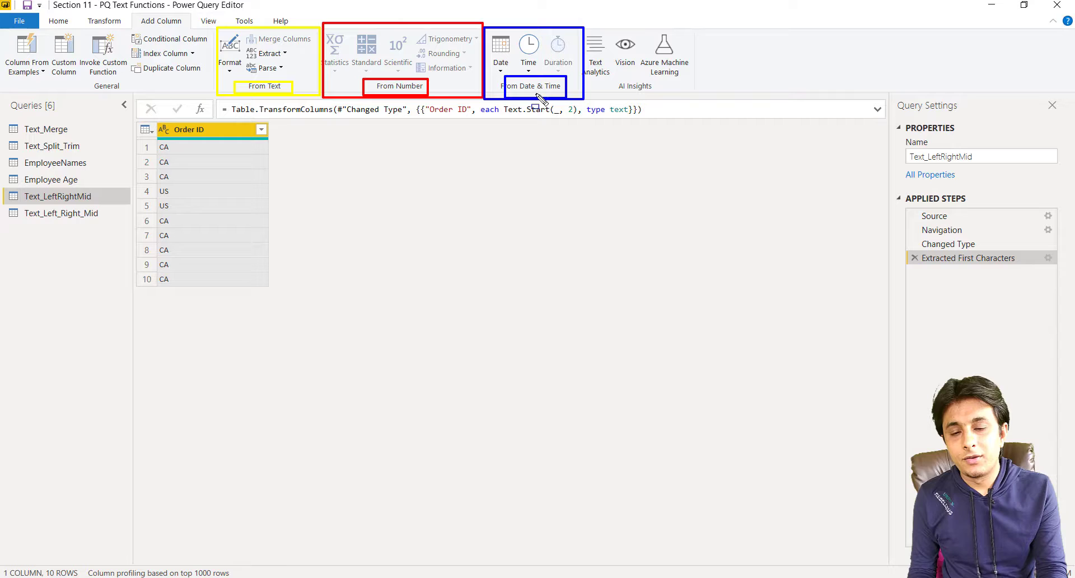
key(Escape)
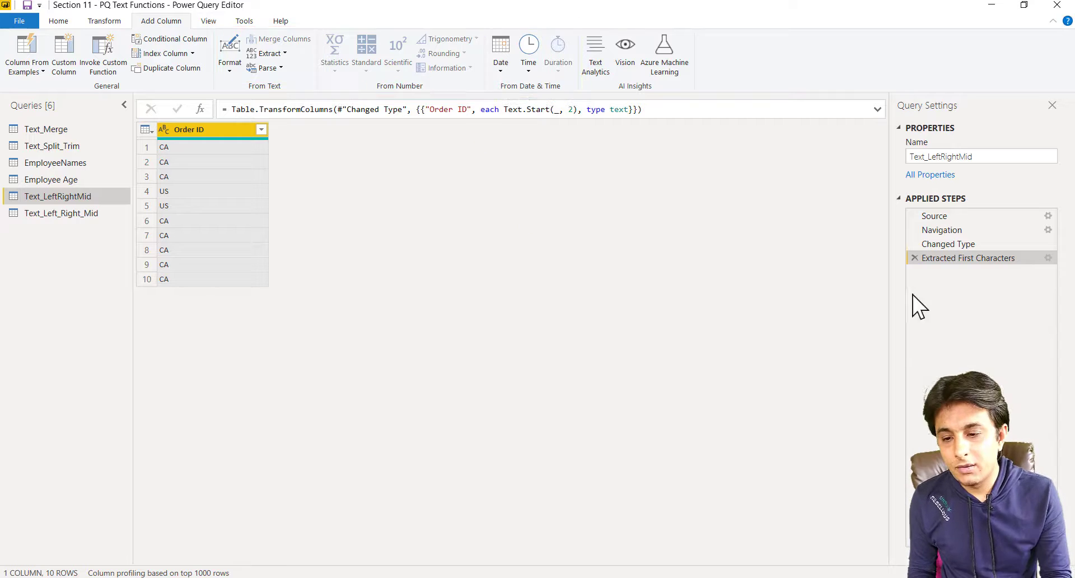
- Delete the Extracted First Characters step and add a First Characters column with Count 2
click(915, 258)
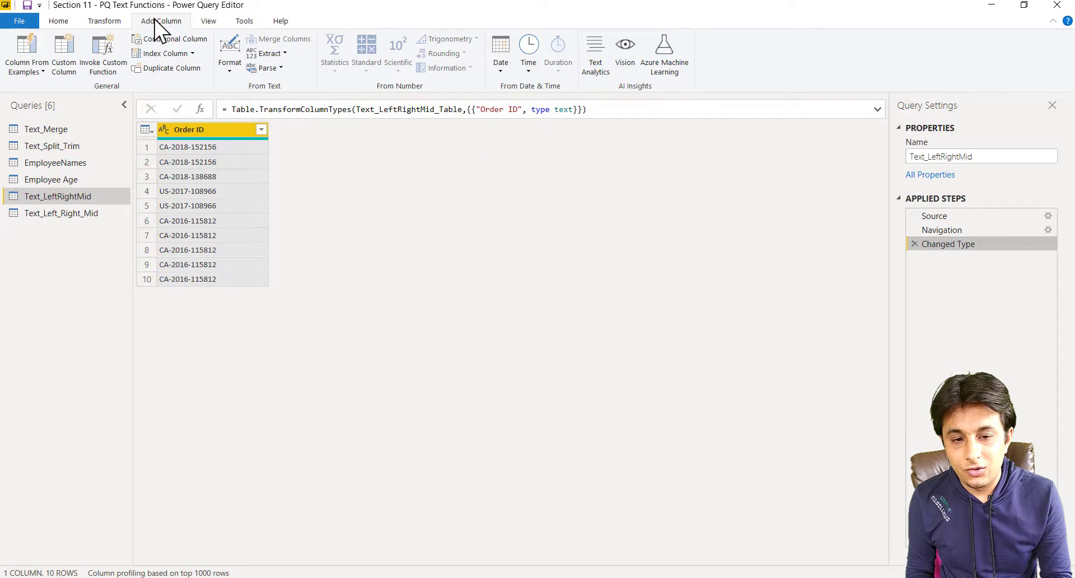
click(278, 53)
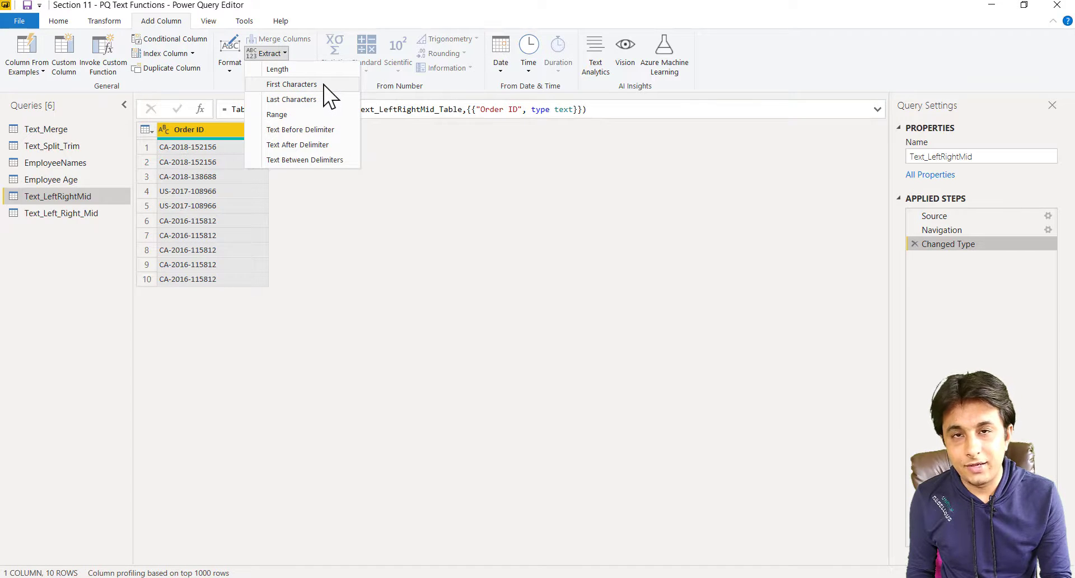
click(324, 85)
text(2)
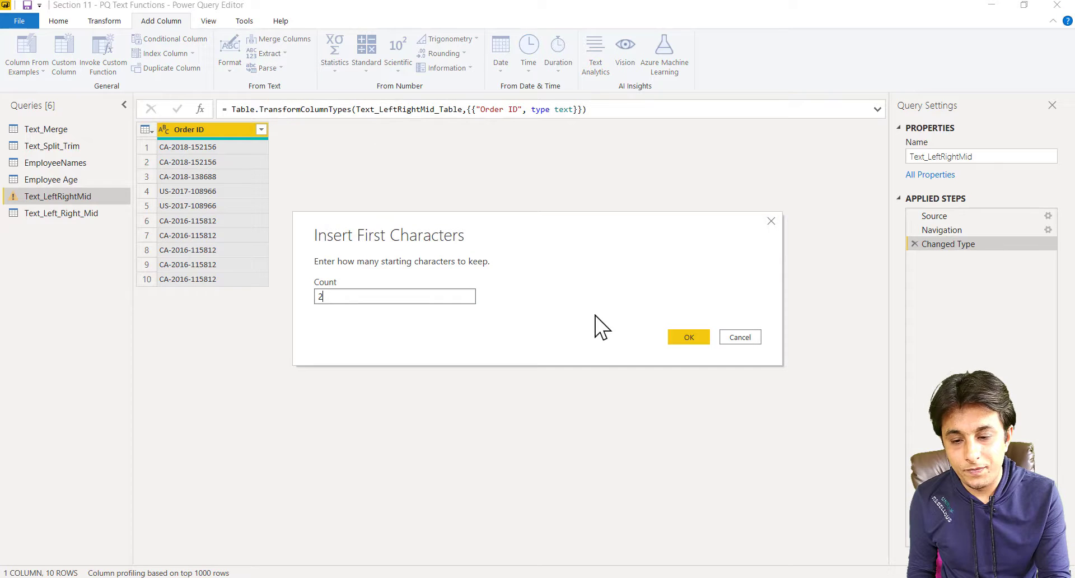
click(689, 337)
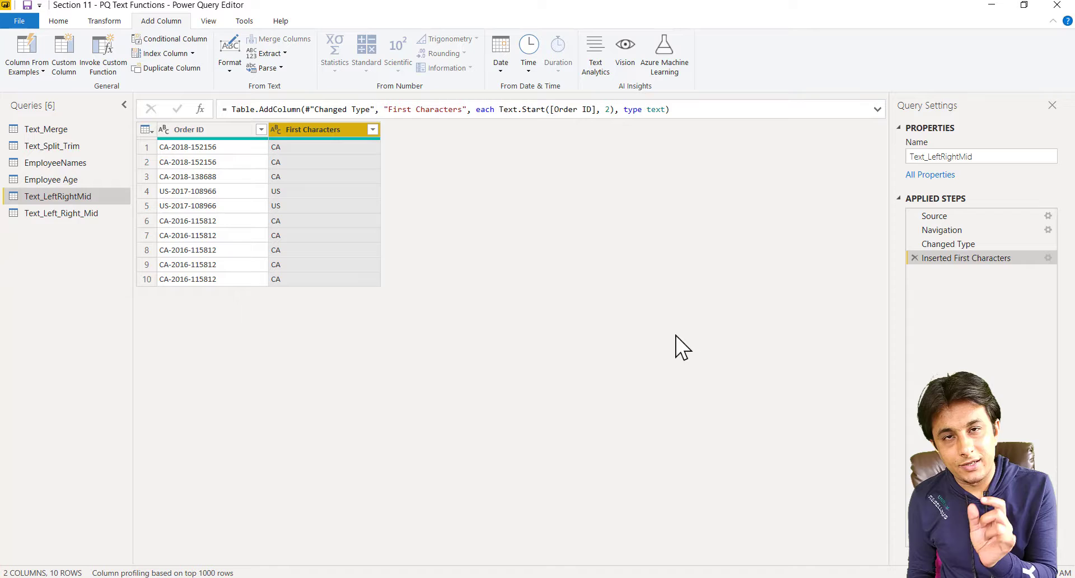
click(216, 125)
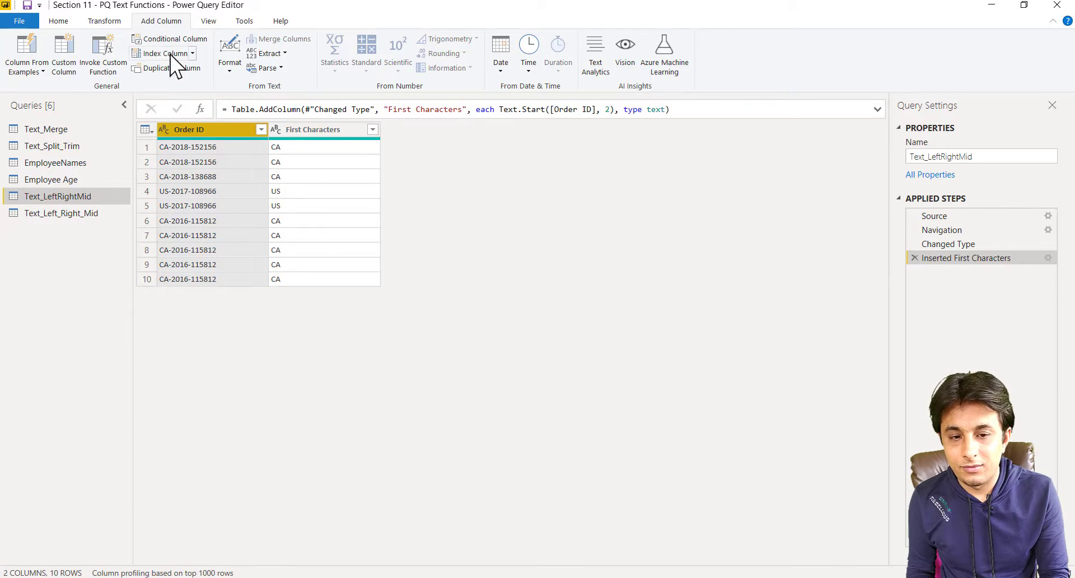
click(107, 22)
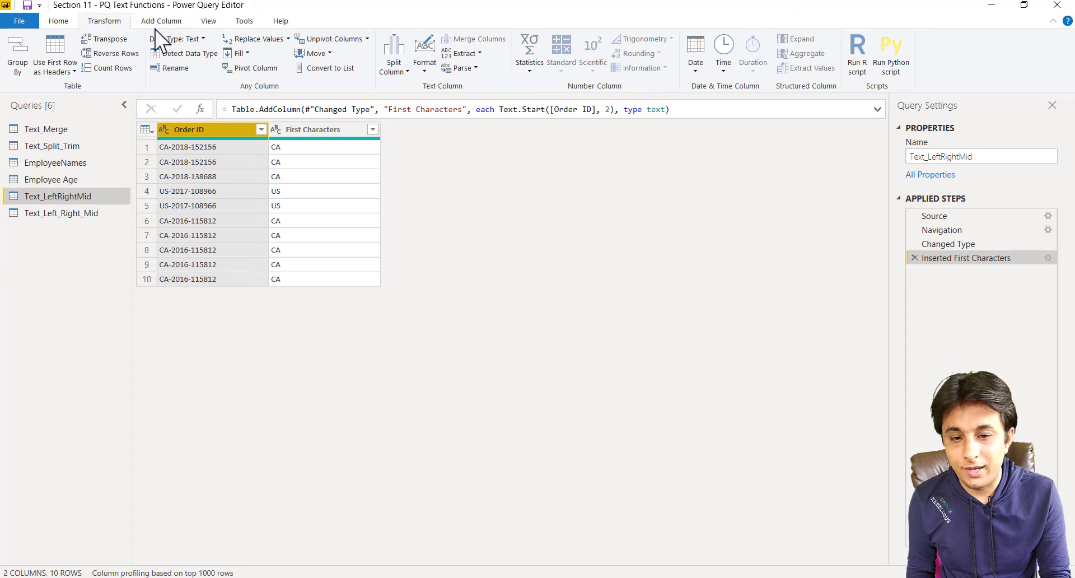
click(464, 53)
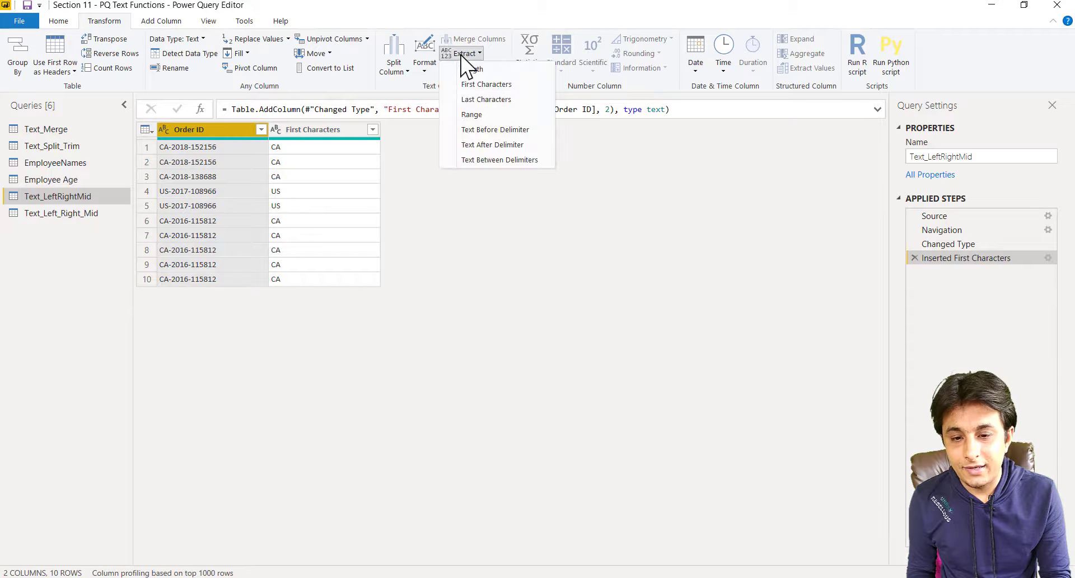
click(509, 85)
text(2)
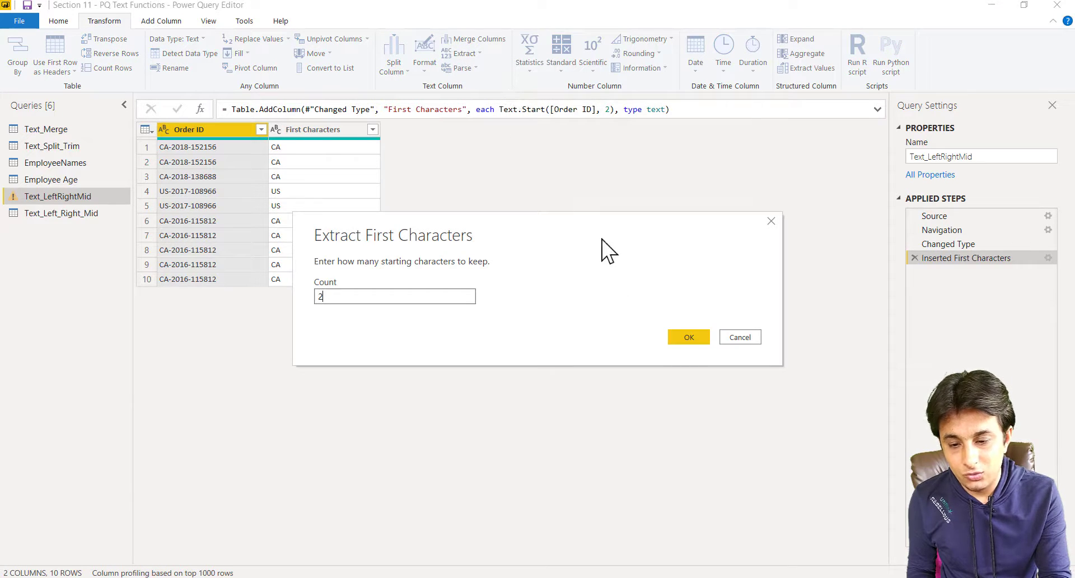
click(690, 338)
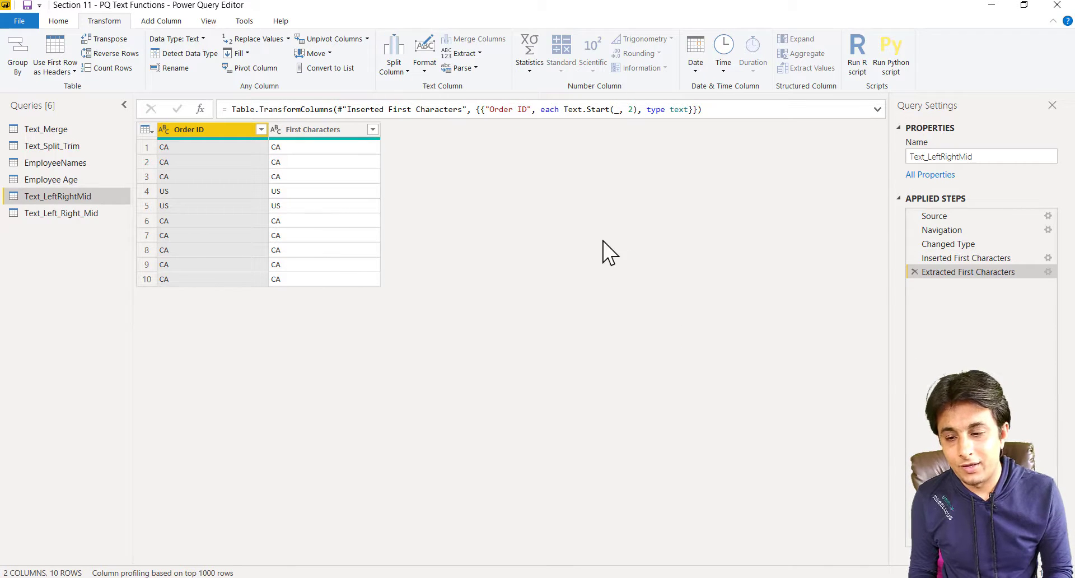
click(915, 272)
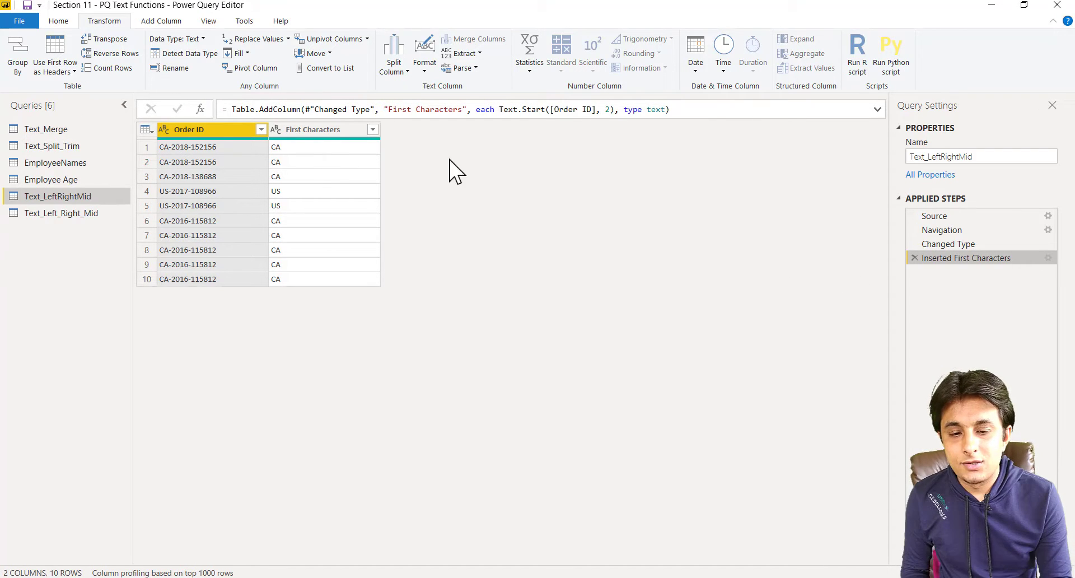
click(161, 21)
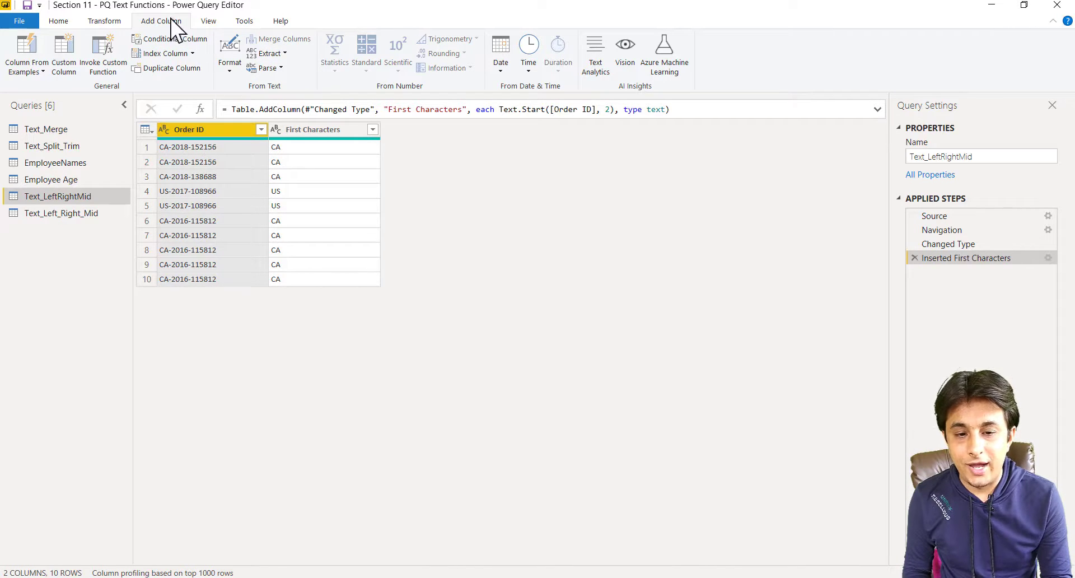
- Add a Last Characters column holding the final 6 characters of each Order ID, e.g. 152156
click(280, 54)
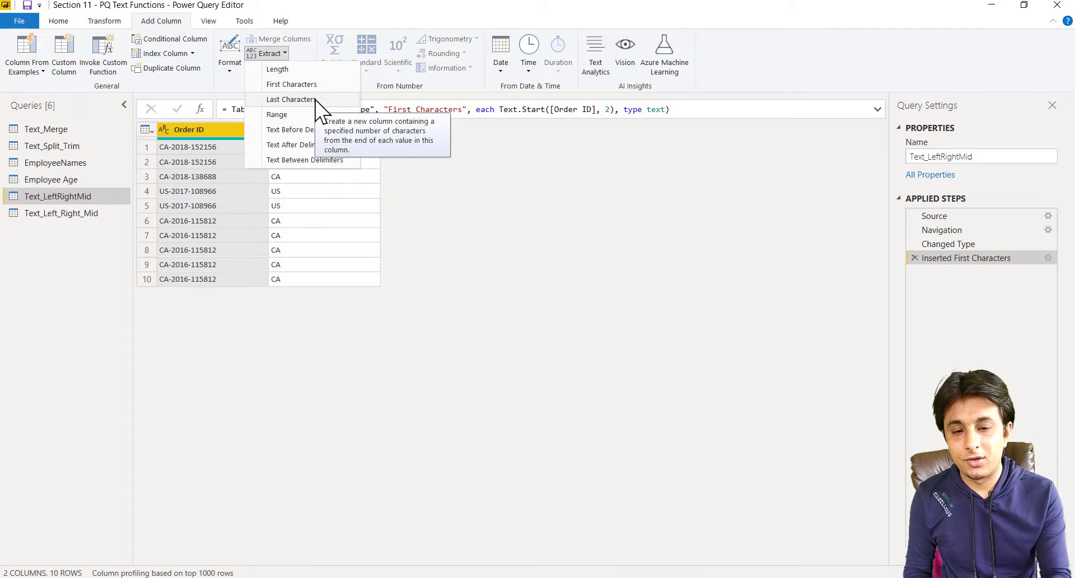
click(290, 99)
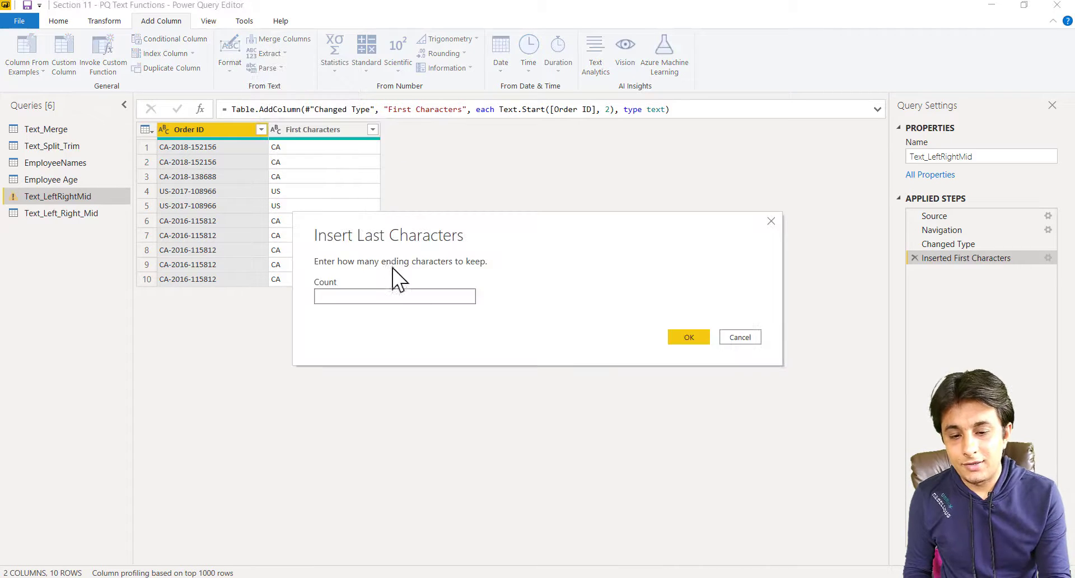
click(693, 340)
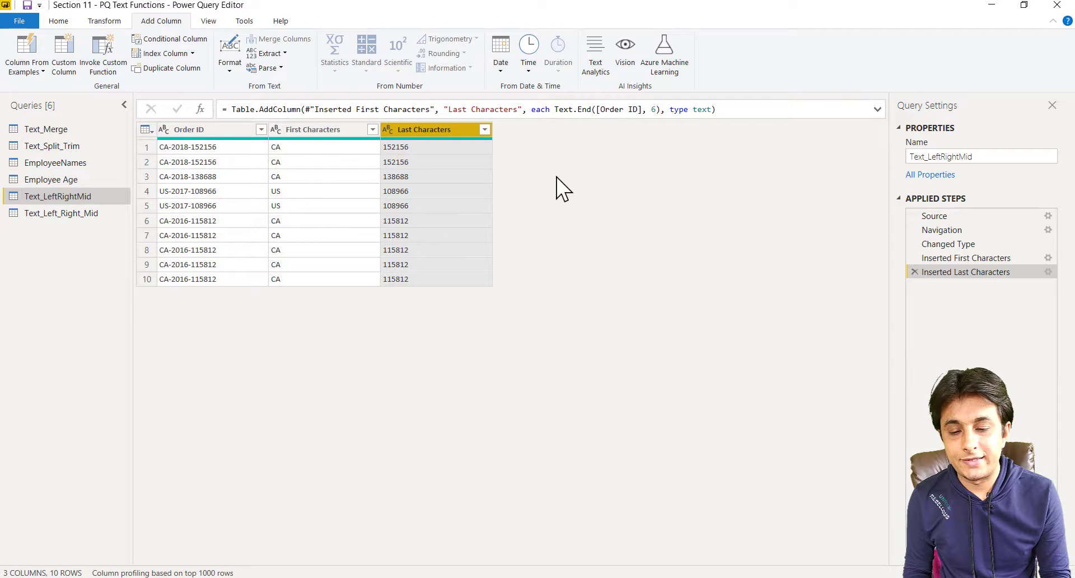
click(189, 126)
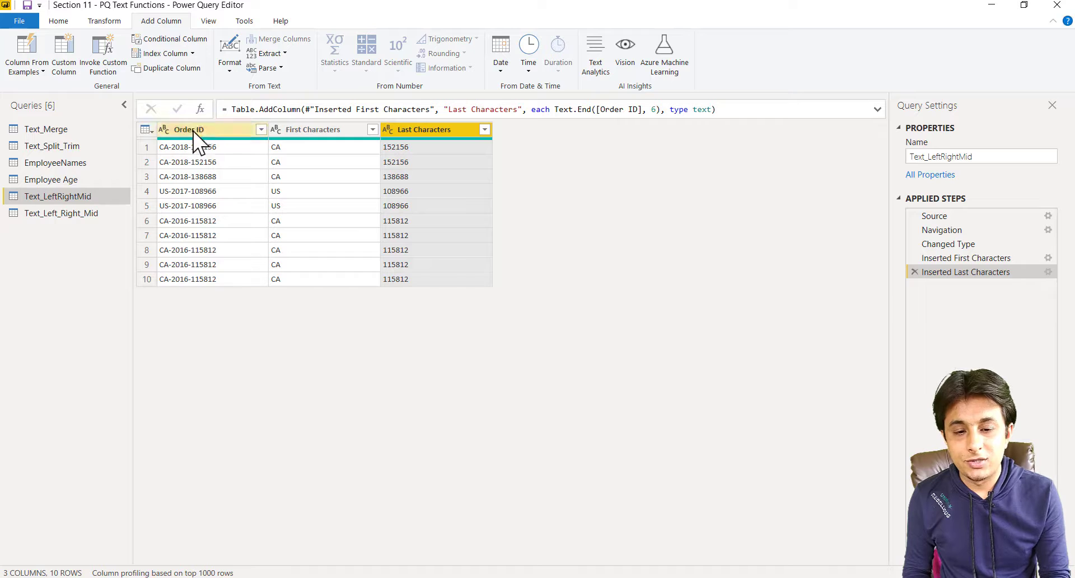
- Add a Text Range column with starting index 3 and 4 characters, yielding years like 2018
click(272, 54)
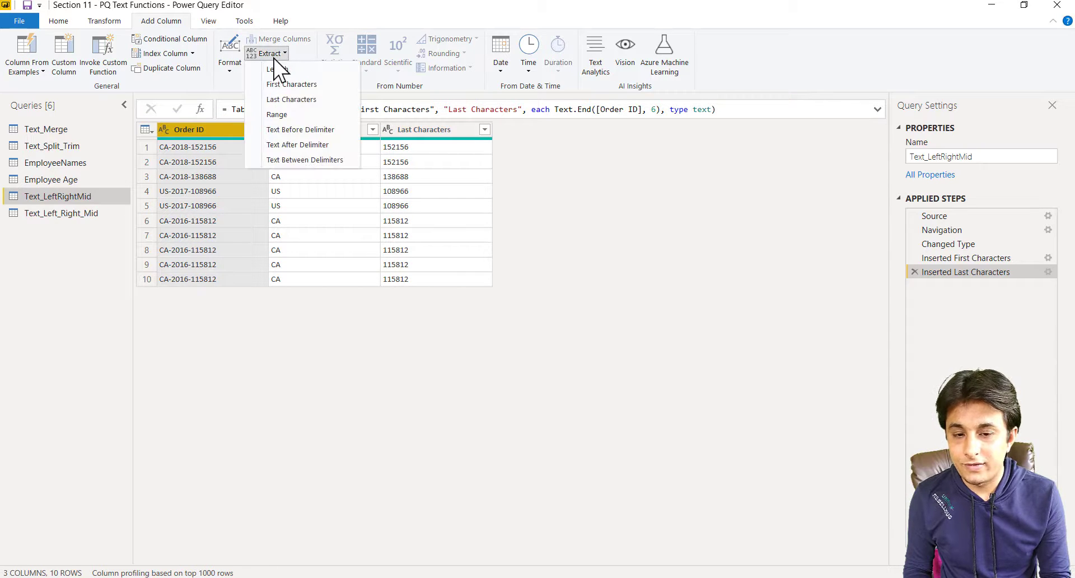
click(314, 114)
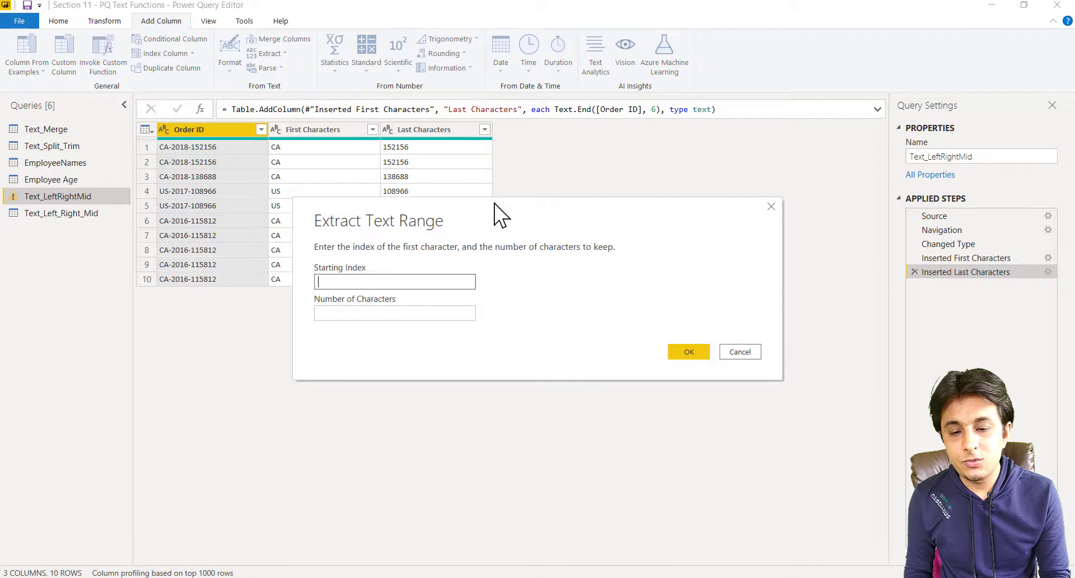
click(545, 245)
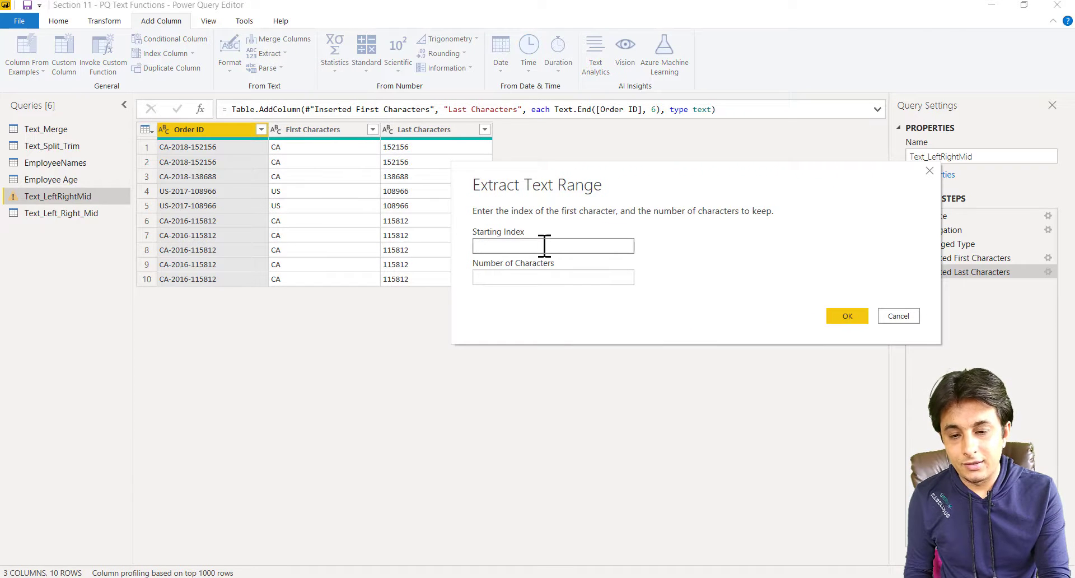
click(518, 277)
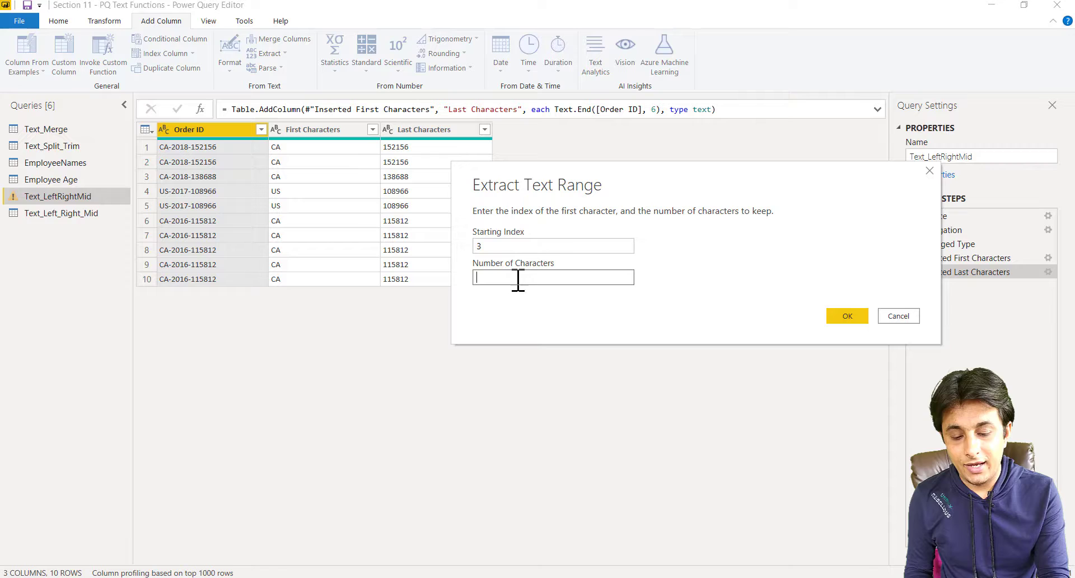
text(4)
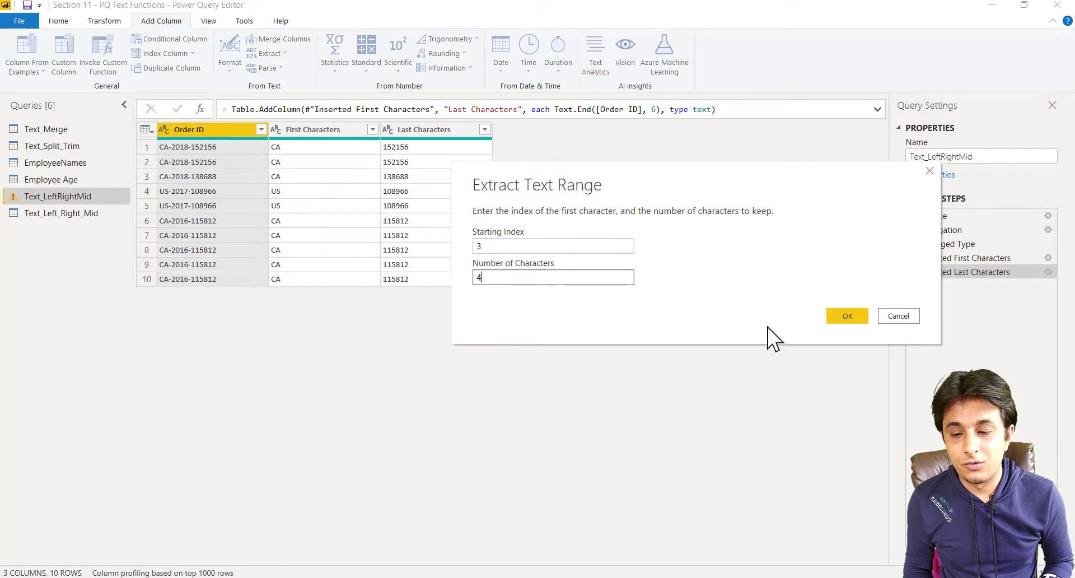
click(848, 318)
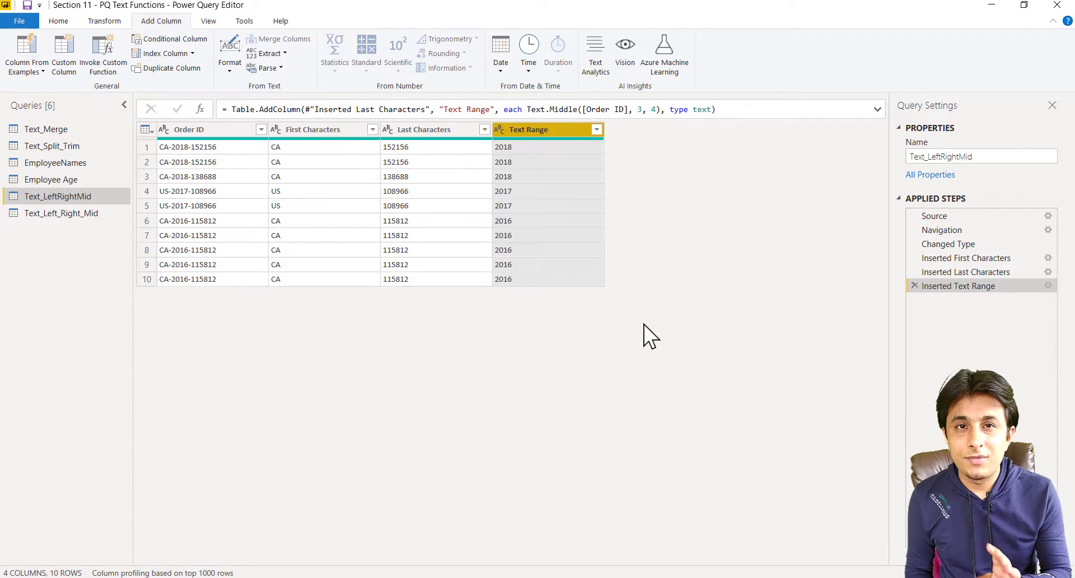
- Show Text_Left_Right_Mid and outline the title prefixes and surnames in its Text with Delimiters values
click(98, 211)
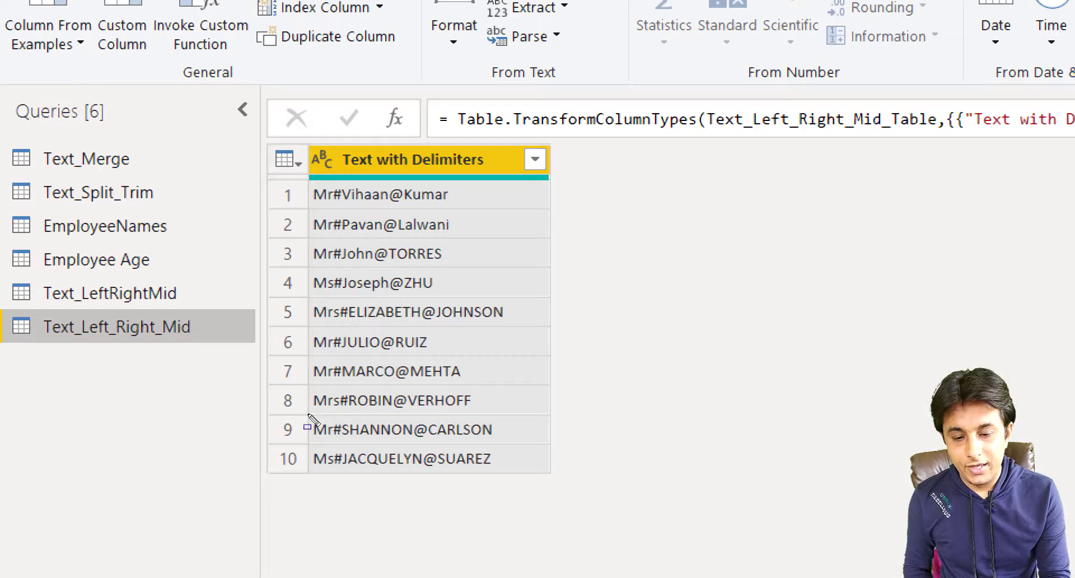
drag(309, 420, 338, 470)
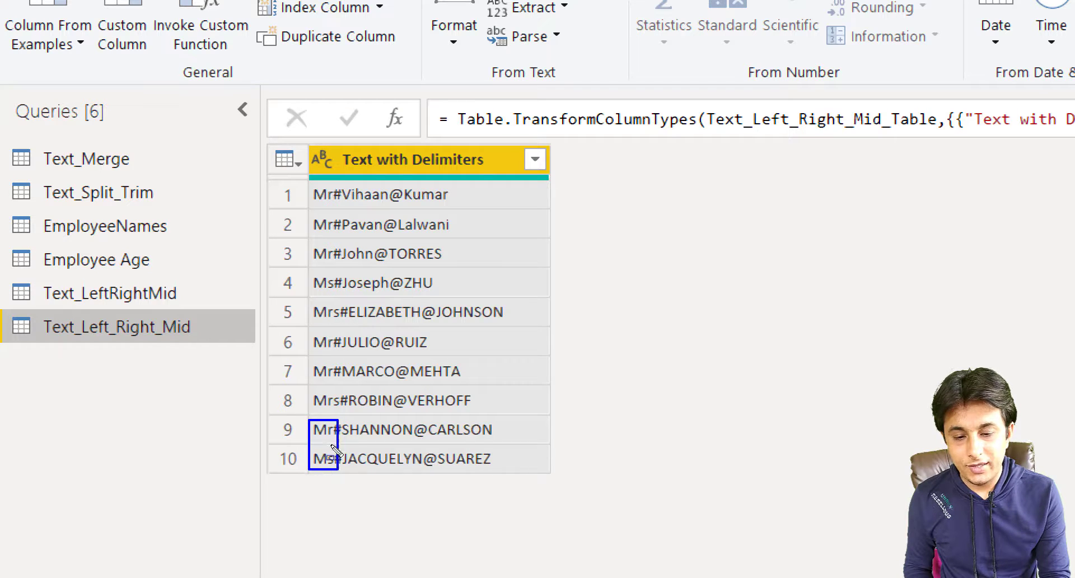
drag(302, 294, 340, 326)
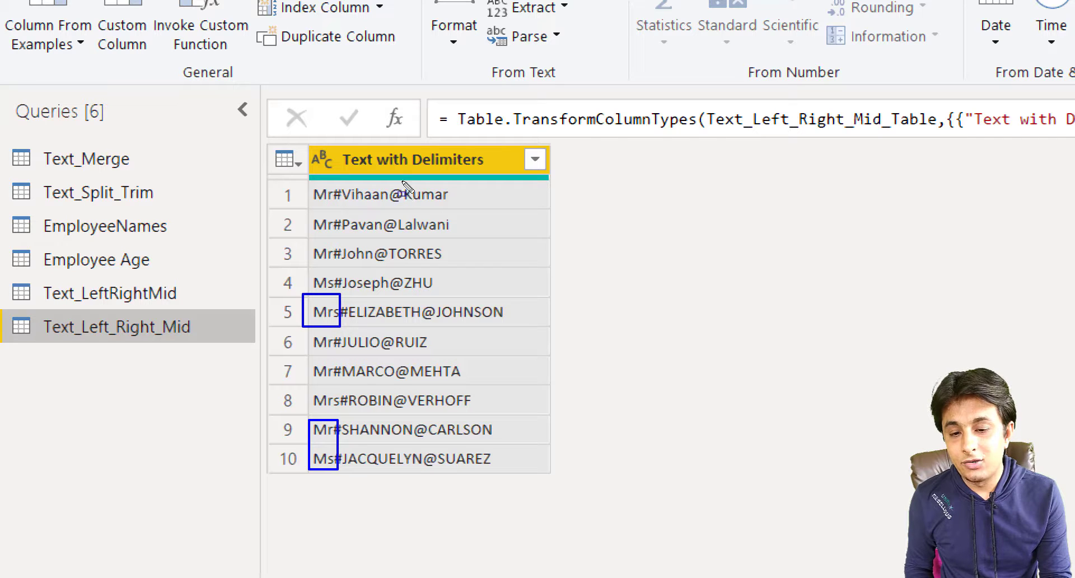
drag(401, 180, 454, 209)
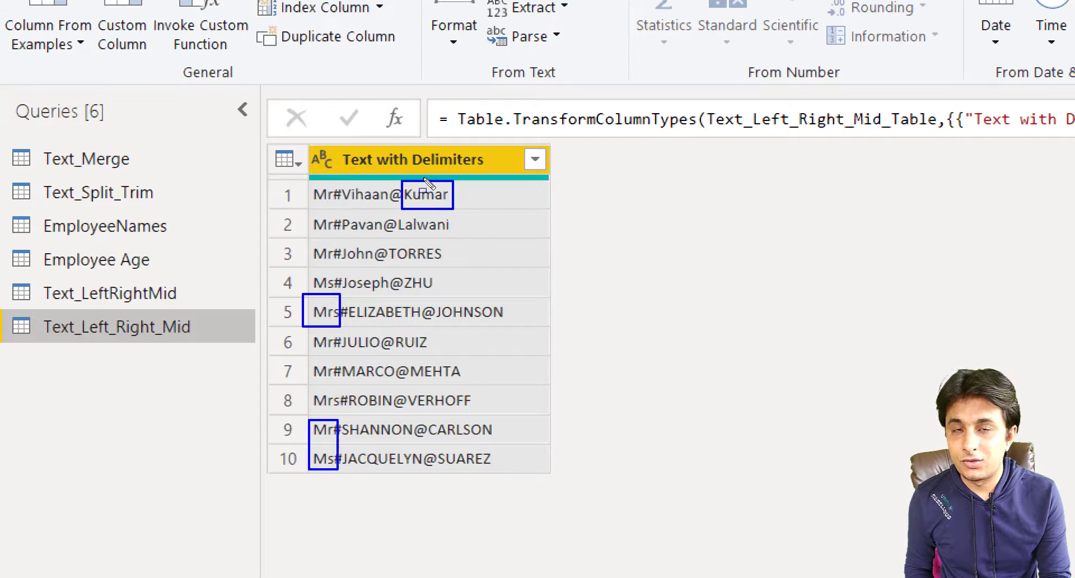
mouse_move(431, 287)
mouse_down()
mouse_move(451, 310)
mouse_move(518, 324)
mouse_up()
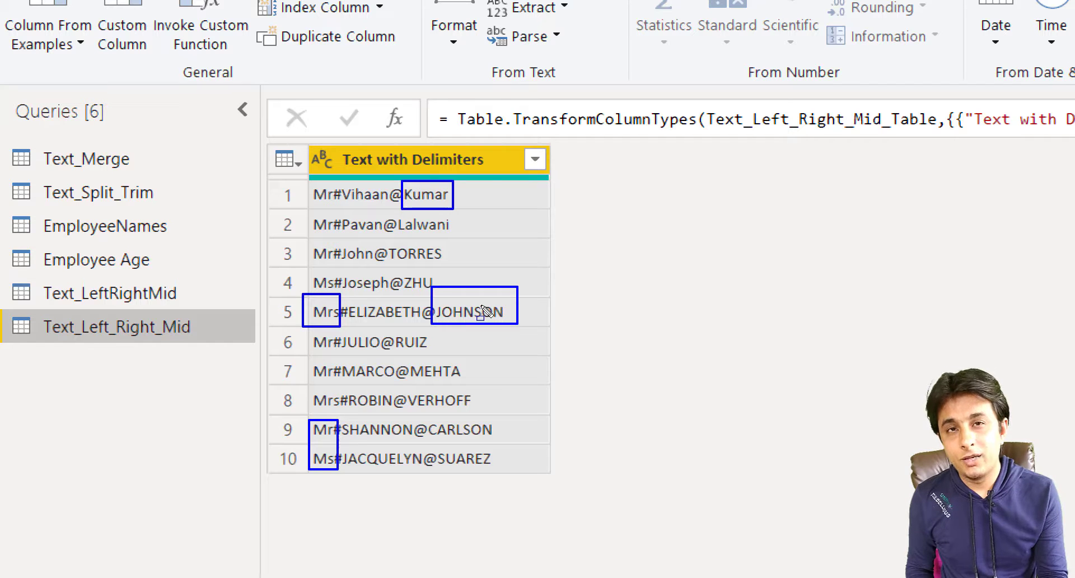